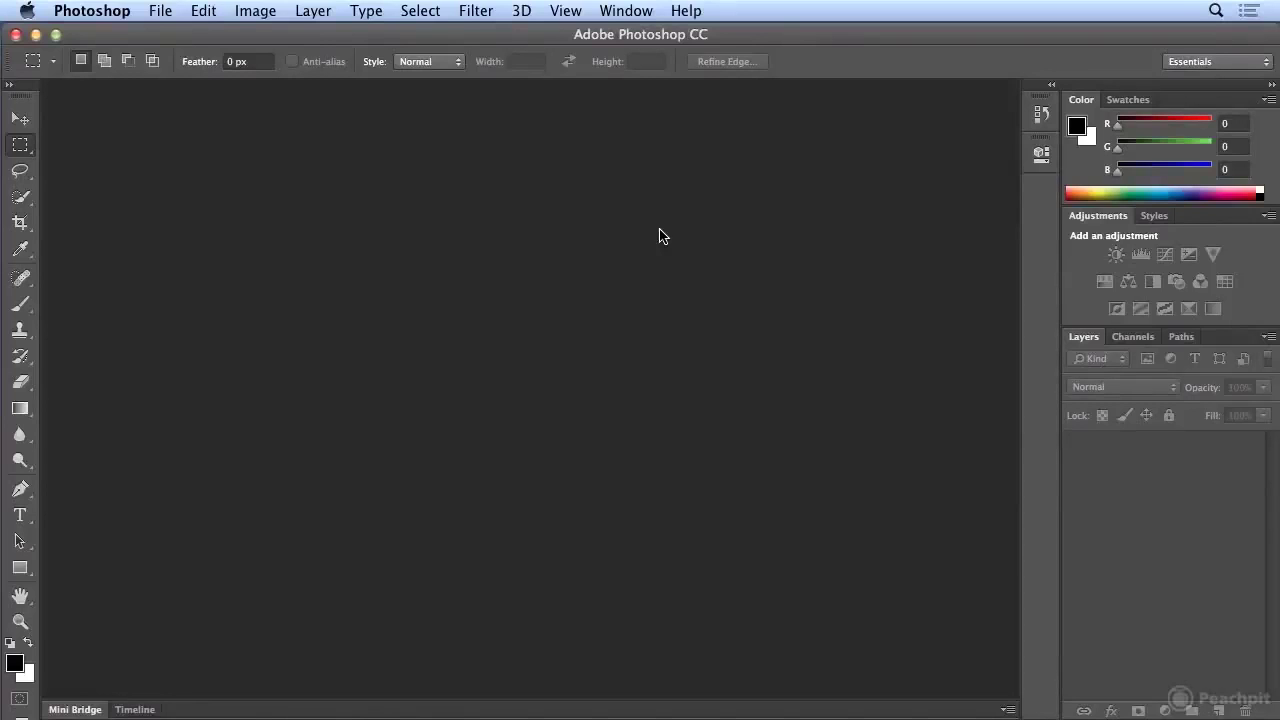
Open the File menu in the empty Photoshop workspace
{"action": "left_click", "coordinate": [160, 10]}
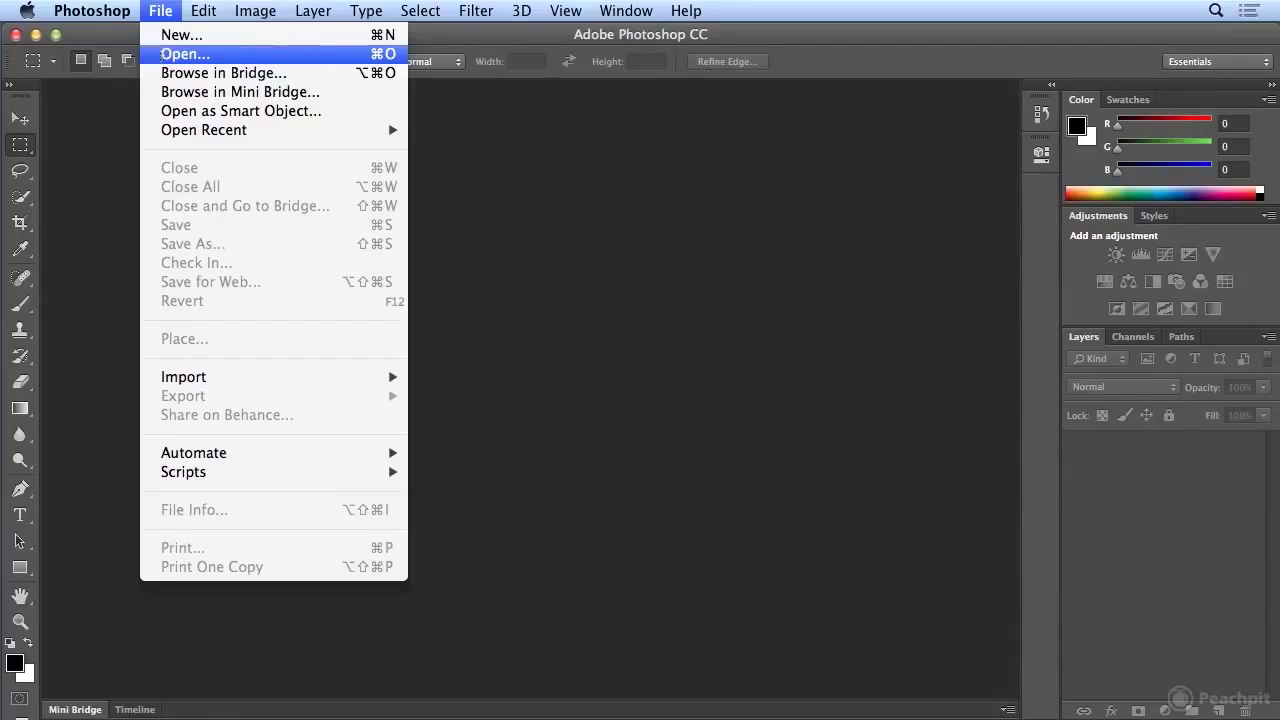
In the Open dialog, navigate to Desktop > Project_Files > 01_introducing_Photoshop
{"action": "left_click", "coordinate": [156, 53]}
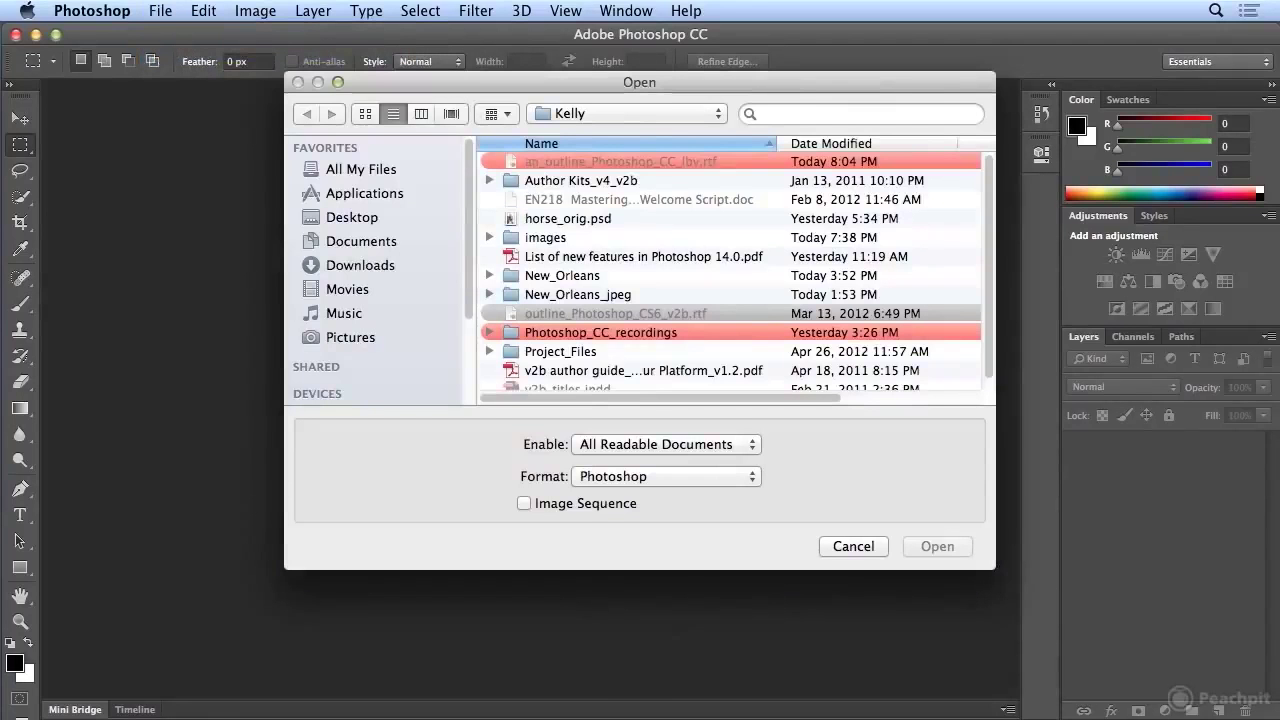
{"action": "left_click", "coordinate": [384, 218]}
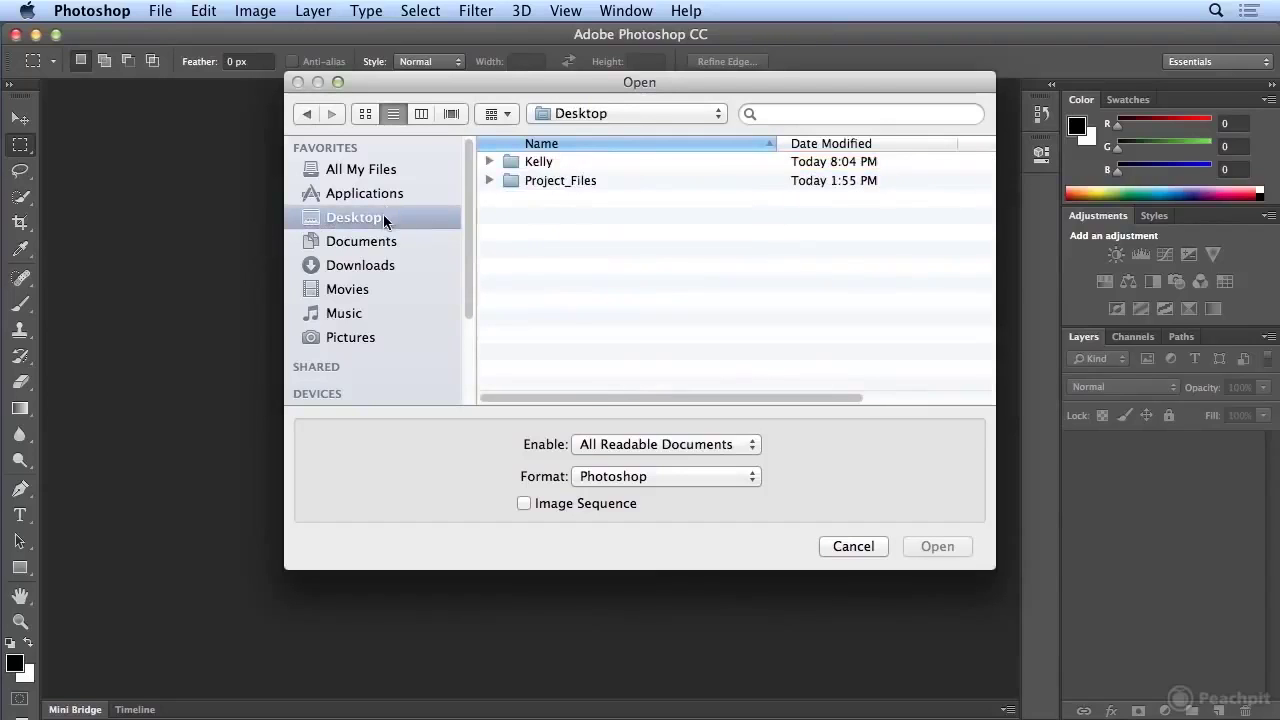
{"action": "left_click", "coordinate": [647, 180]}
{"action": "double_click", "coordinate": [647, 180]}
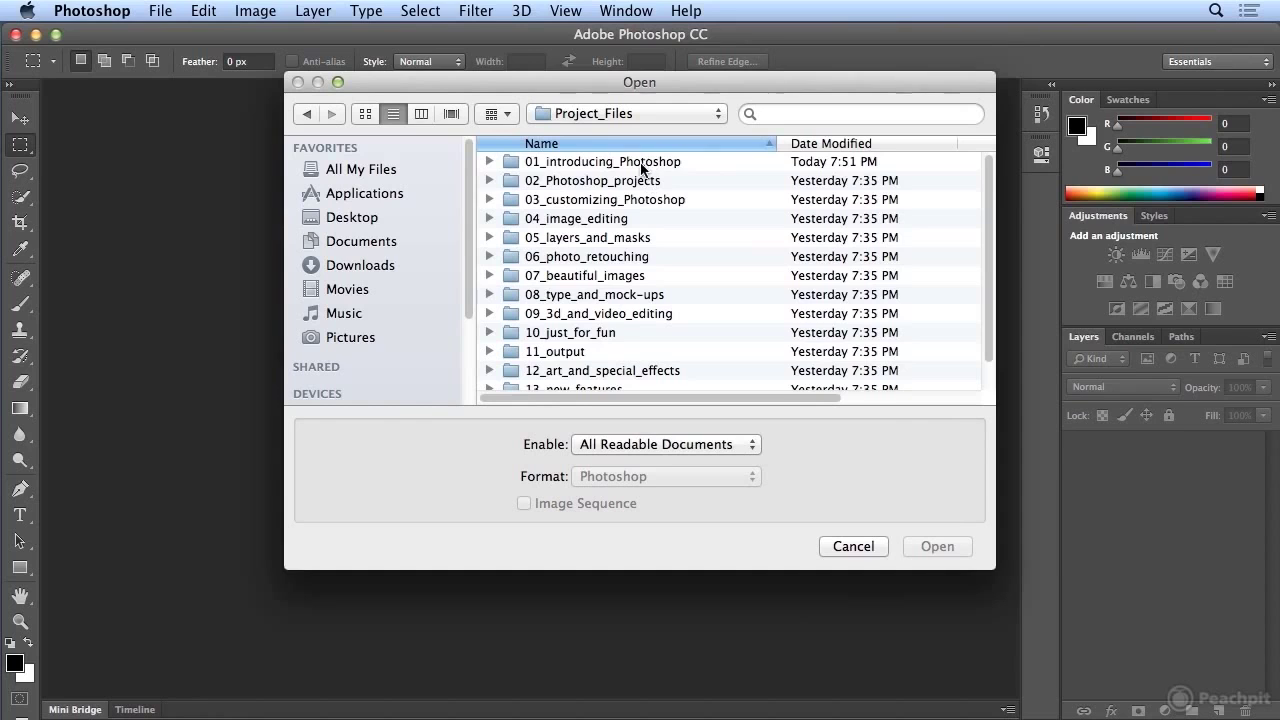
{"action": "double_click", "coordinate": [640, 164]}
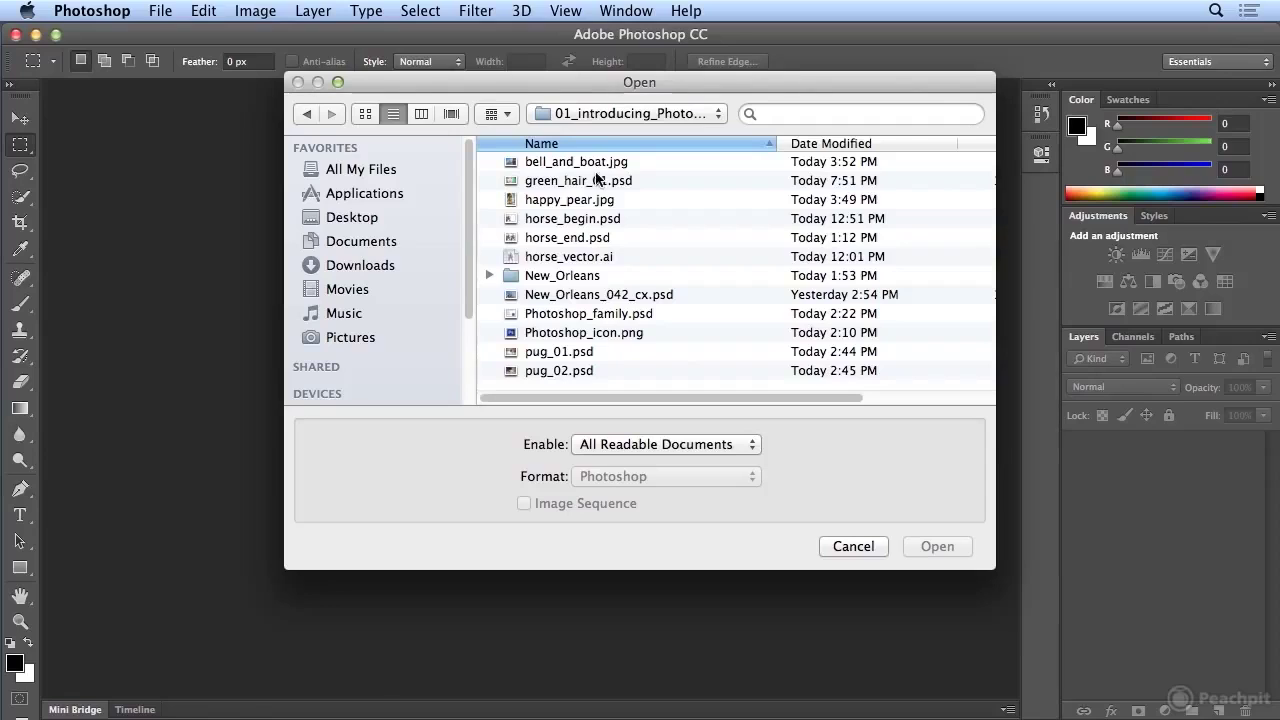
{"action": "left_click", "coordinate": [610, 164]}
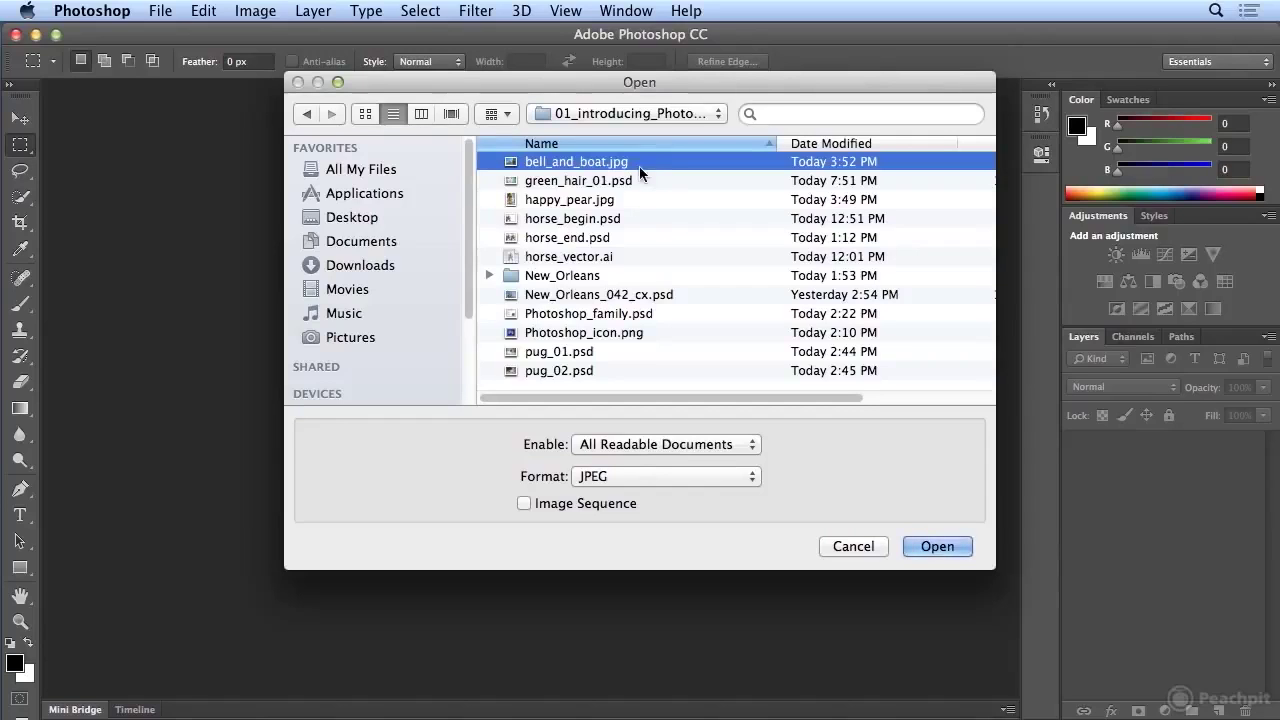
{"action": "left_click", "coordinate": [630, 180]}
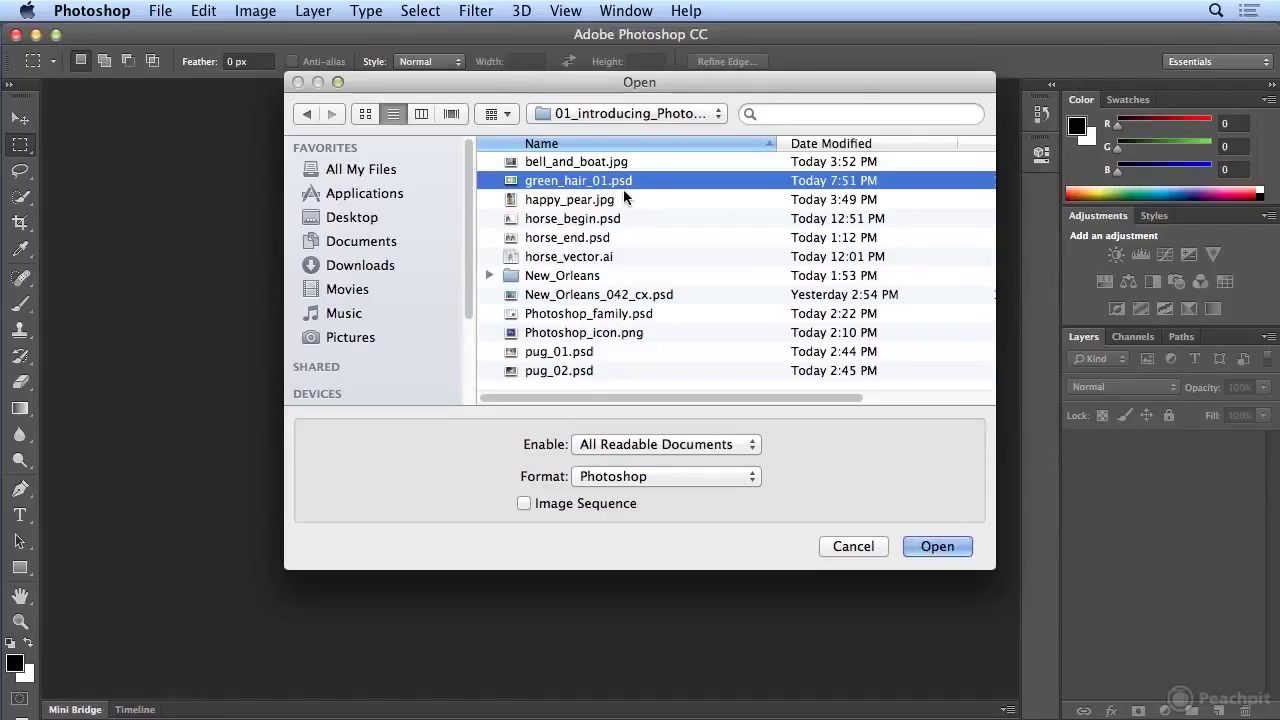
{"action": "left_click", "coordinate": [614, 204]}
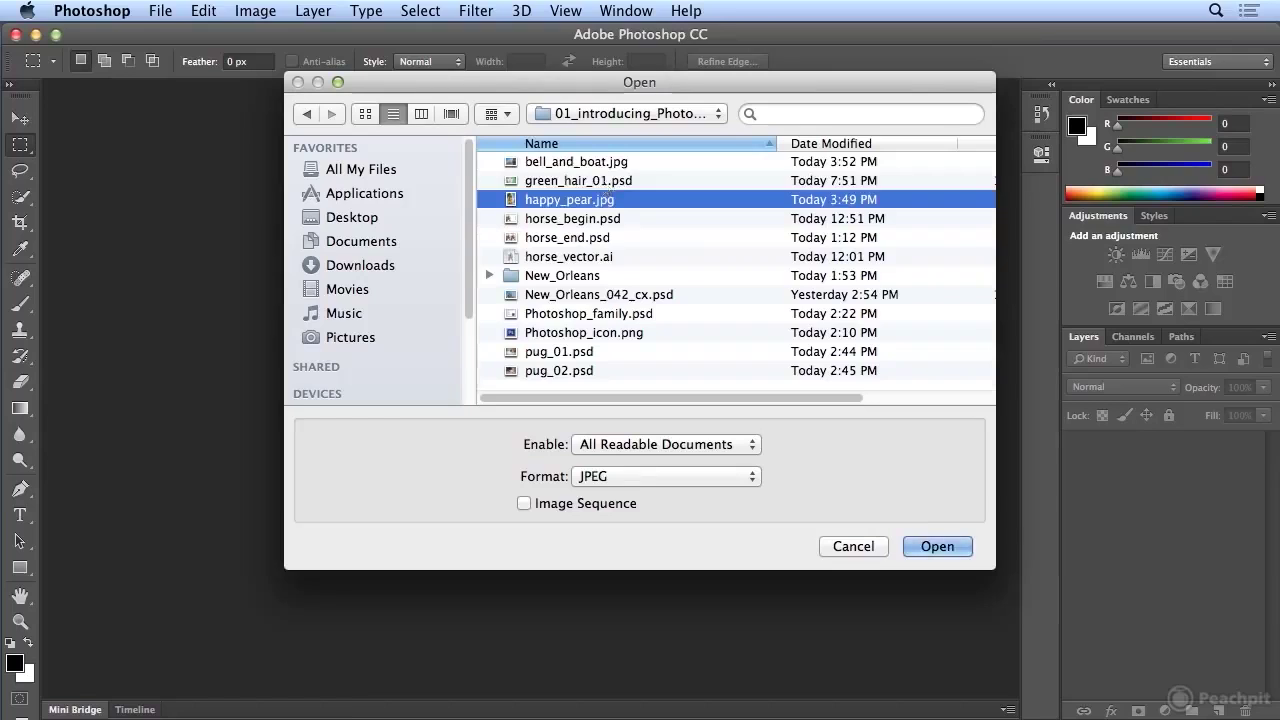
{"action": "left_click", "coordinate": [606, 182]}
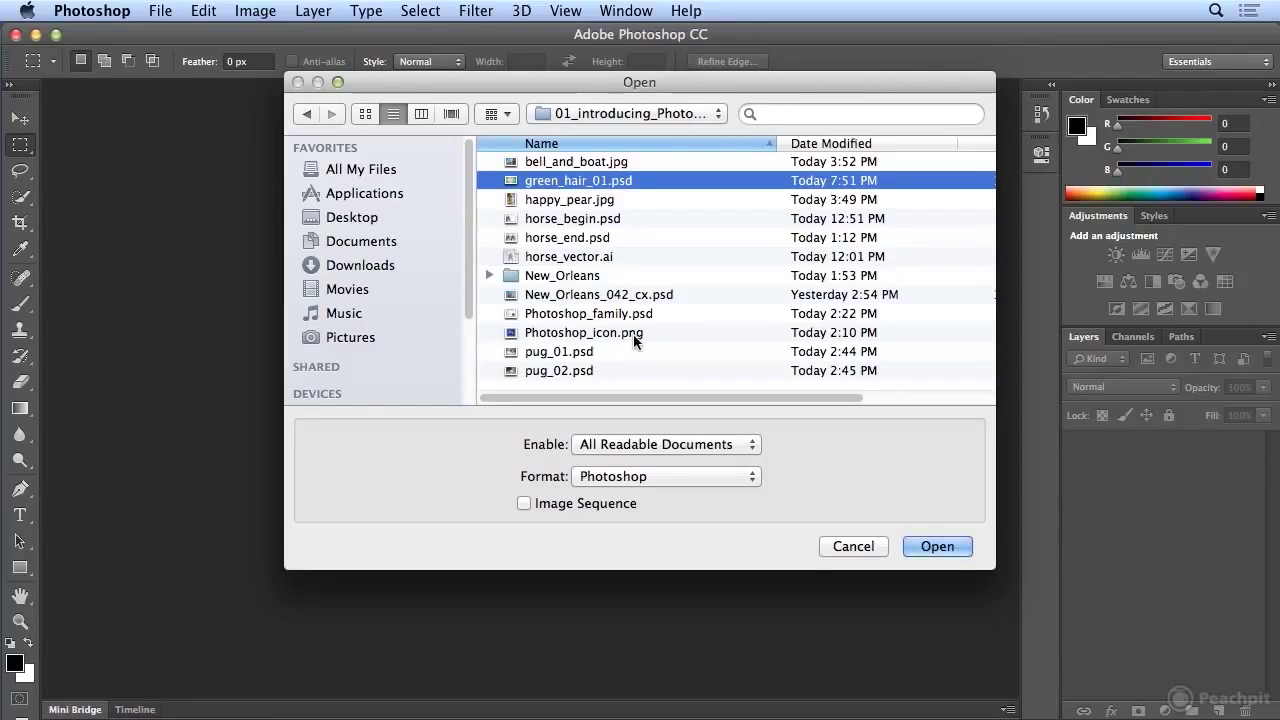
Open green_hair_01.psd, then show and dismiss the File menu without choosing anything
{"action": "double_click", "coordinate": [626, 184]}
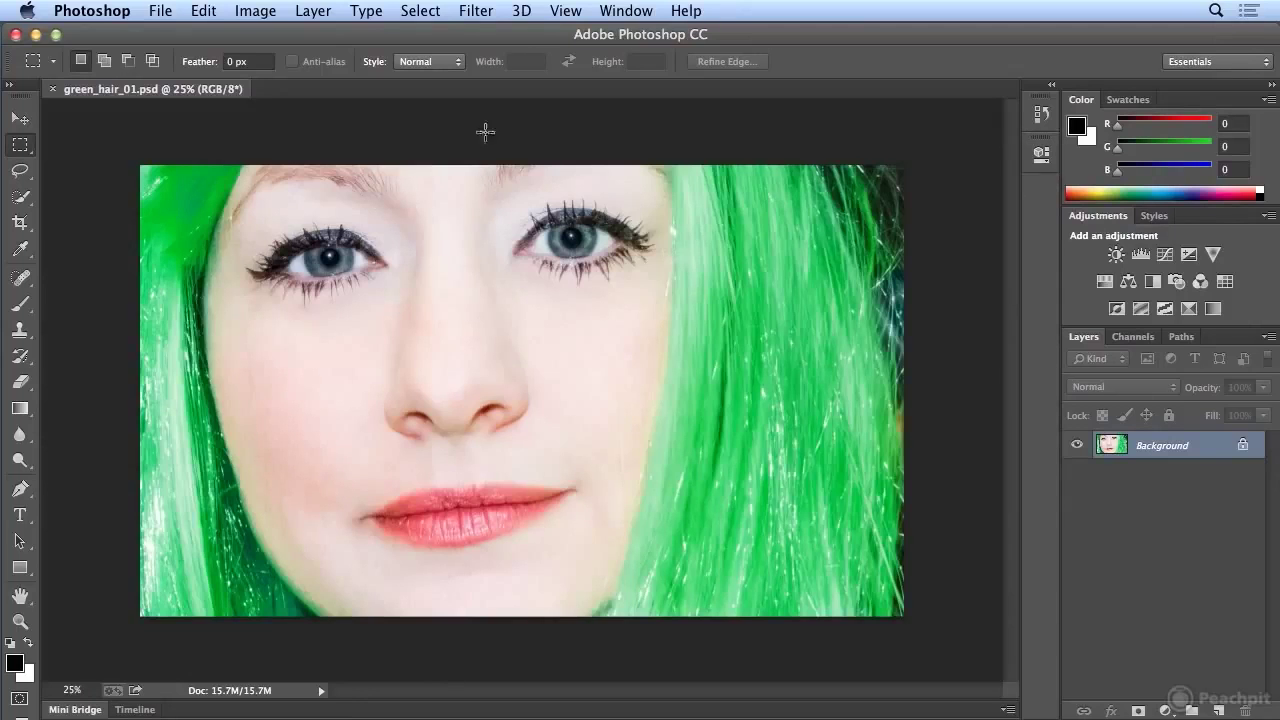
{"action": "left_click", "coordinate": [160, 11]}
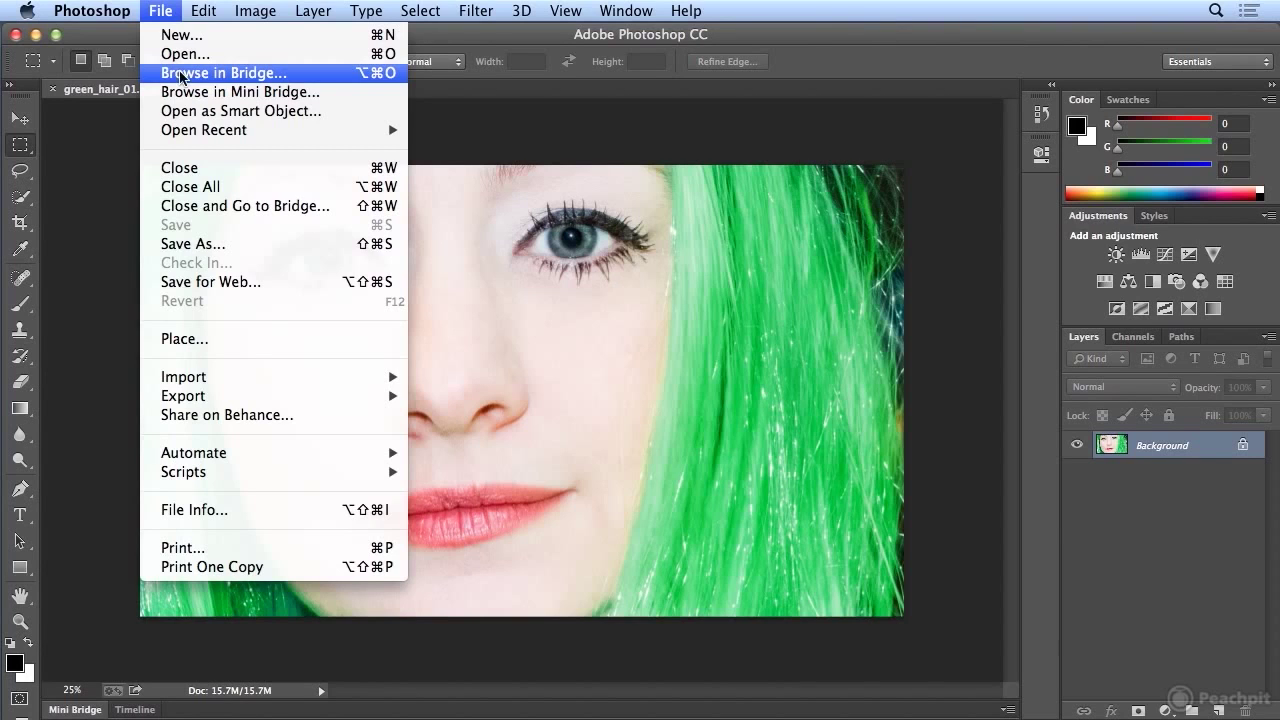
{"action": "left_click", "coordinate": [182, 12]}
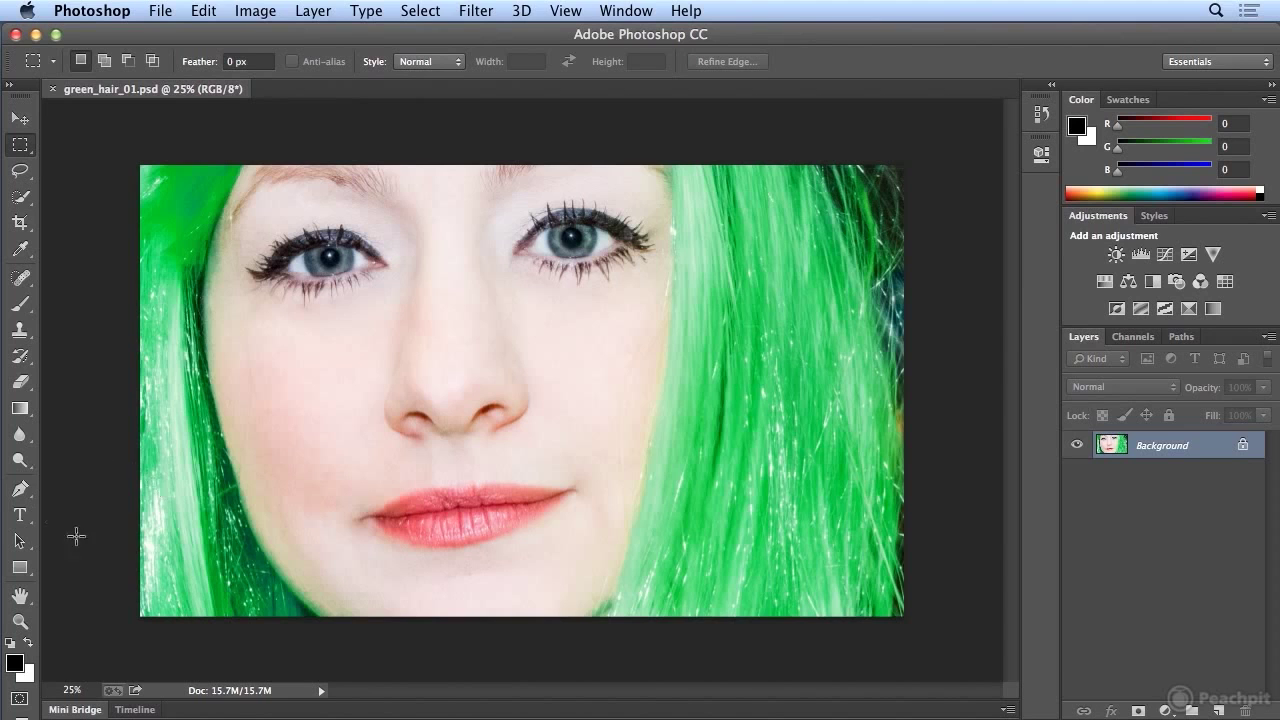
{"action": "left_click", "coordinate": [76, 710]}
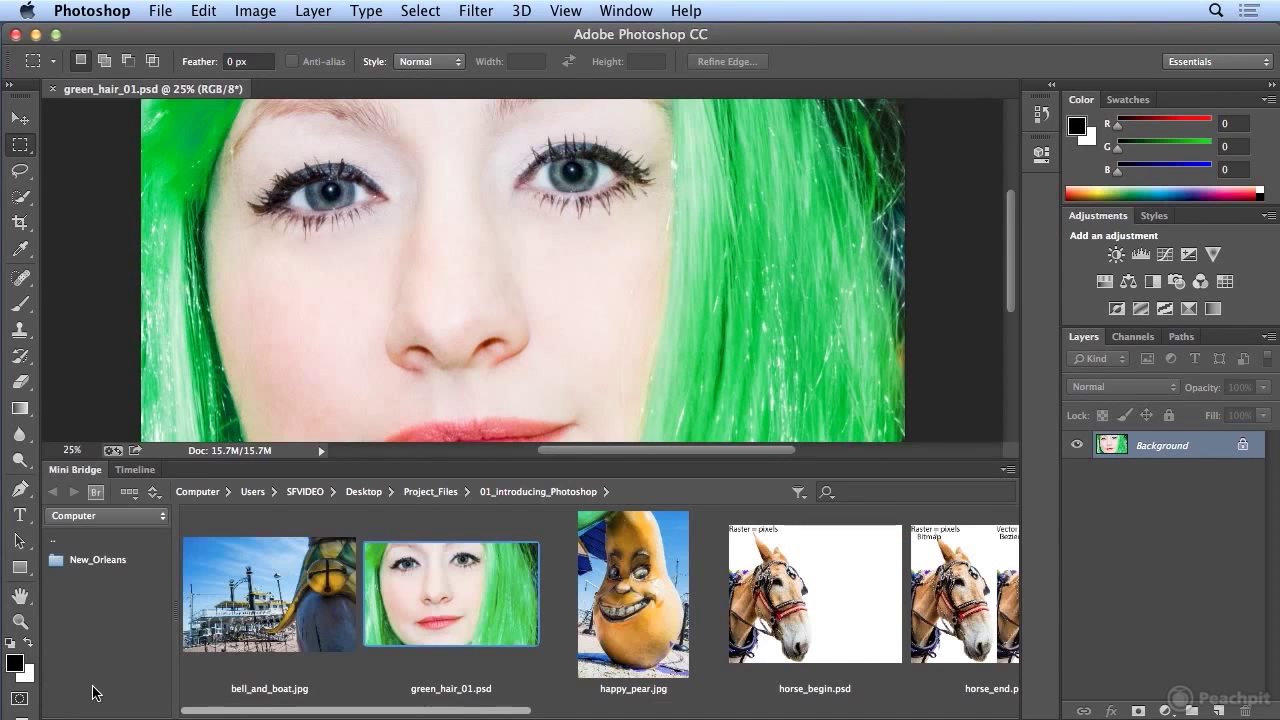
{"action": "left_click_drag", "start_coordinate": [426, 716], "coordinate": [356, 716]}
{"action": "double_click", "coordinate": [58, 470]}
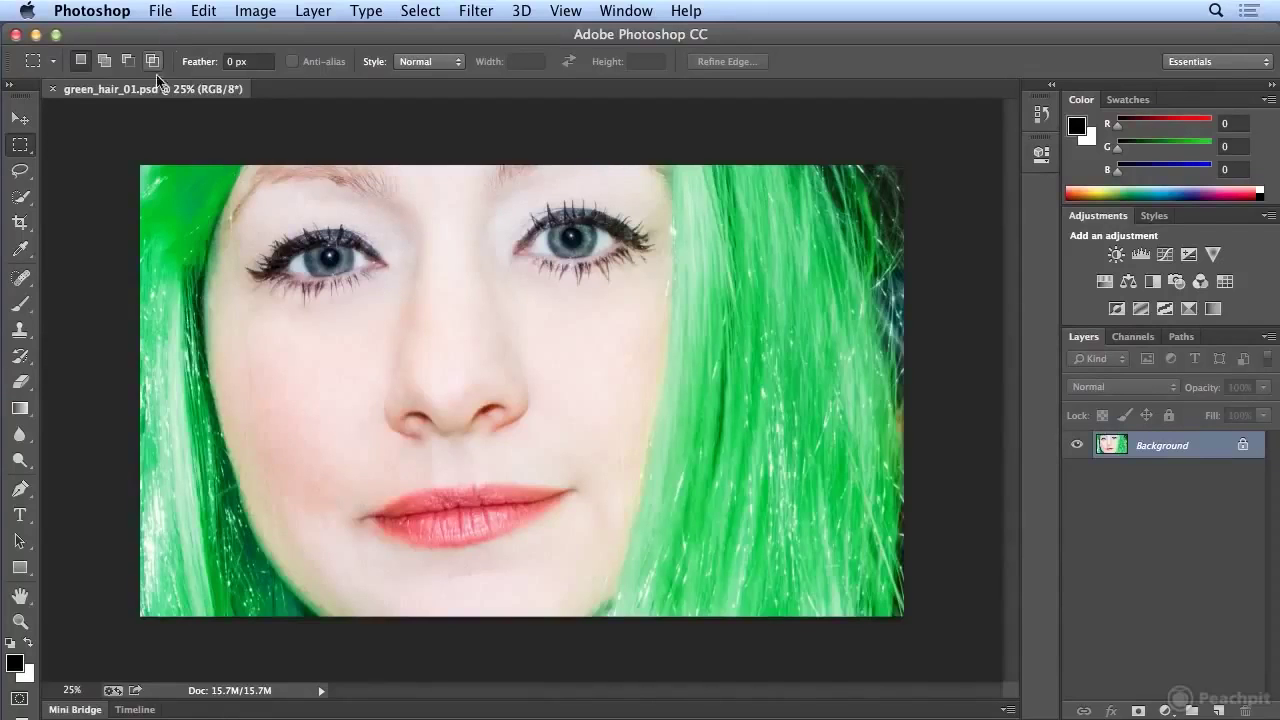
Start a Save As of the portrait with JPEG chosen as the format
{"action": "left_click", "coordinate": [160, 10]}
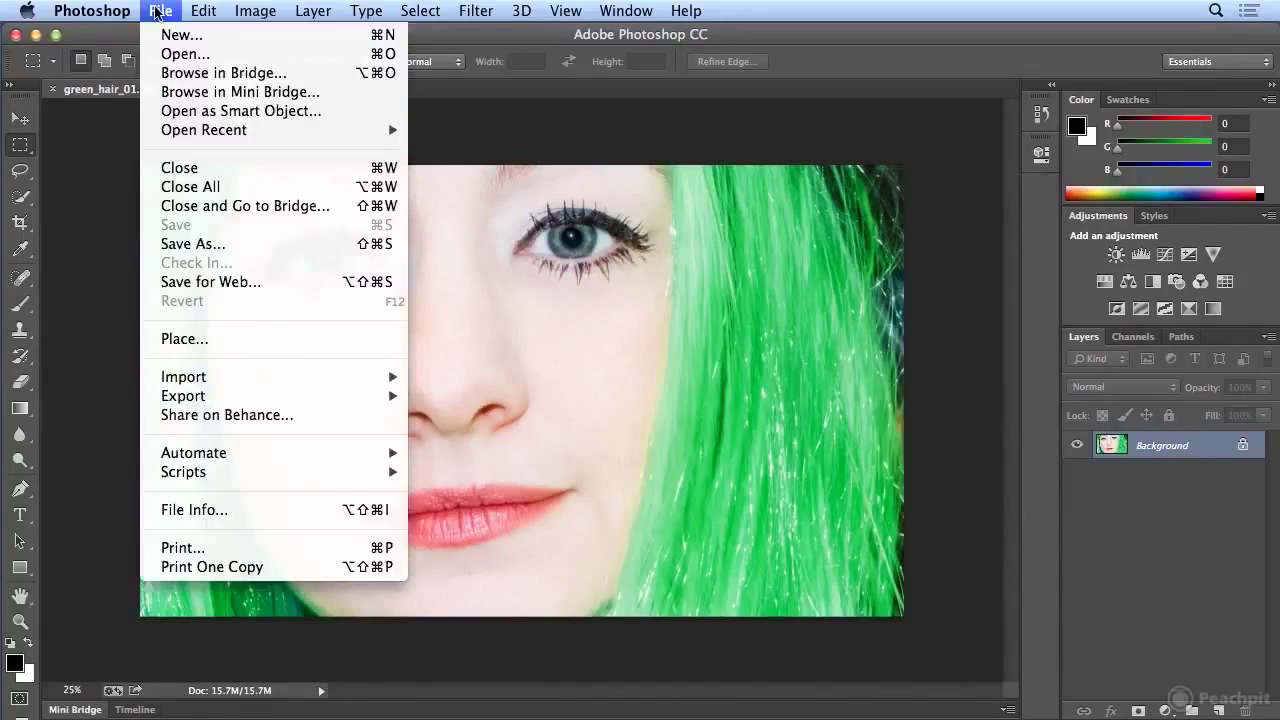
{"action": "left_click", "coordinate": [197, 246]}
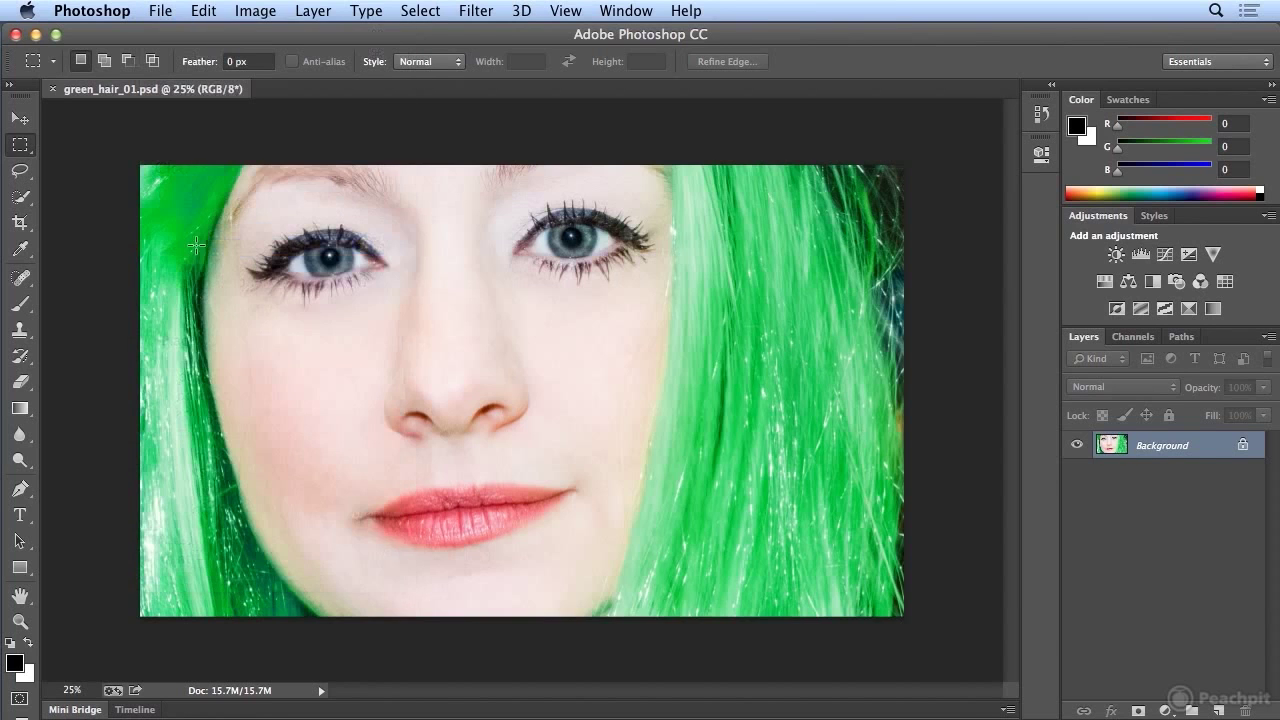
{"action": "left_click", "coordinate": [604, 438]}
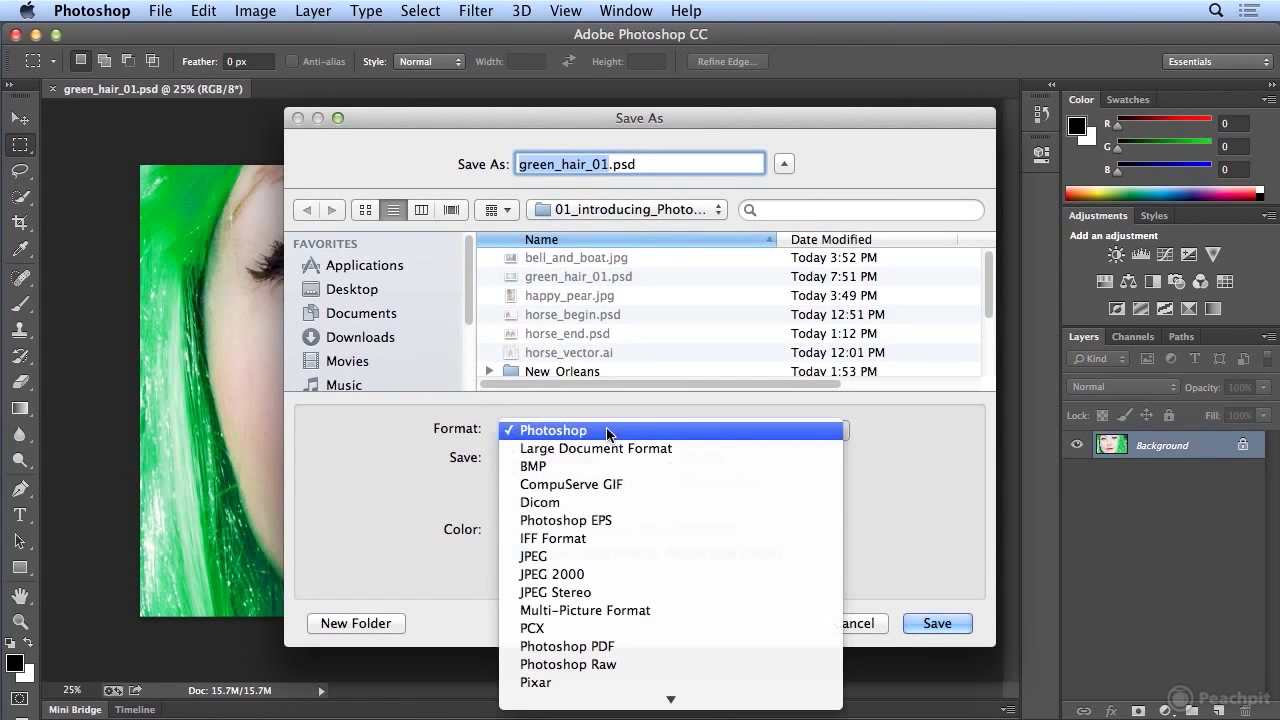
{"action": "left_click", "coordinate": [607, 556]}
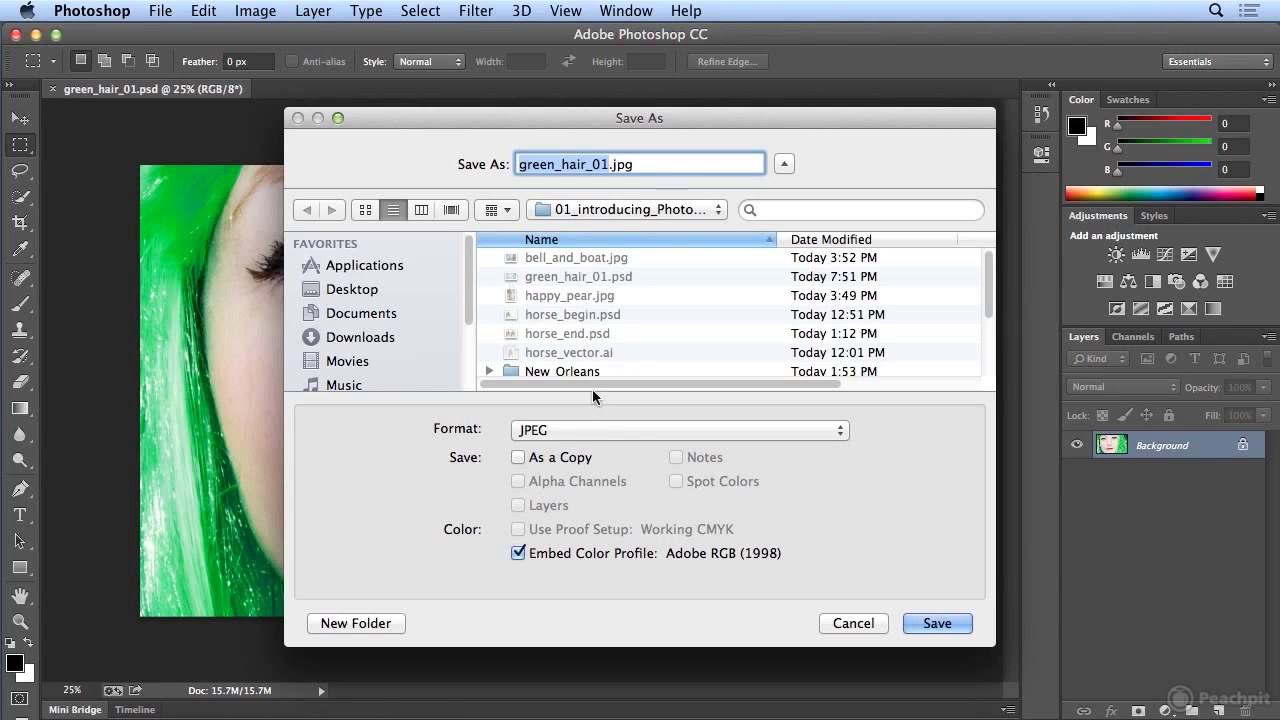
Save green_hair_01.jpg, comparing quality levels before settling on quality 8 (High)
{"action": "left_click", "coordinate": [943, 621]}
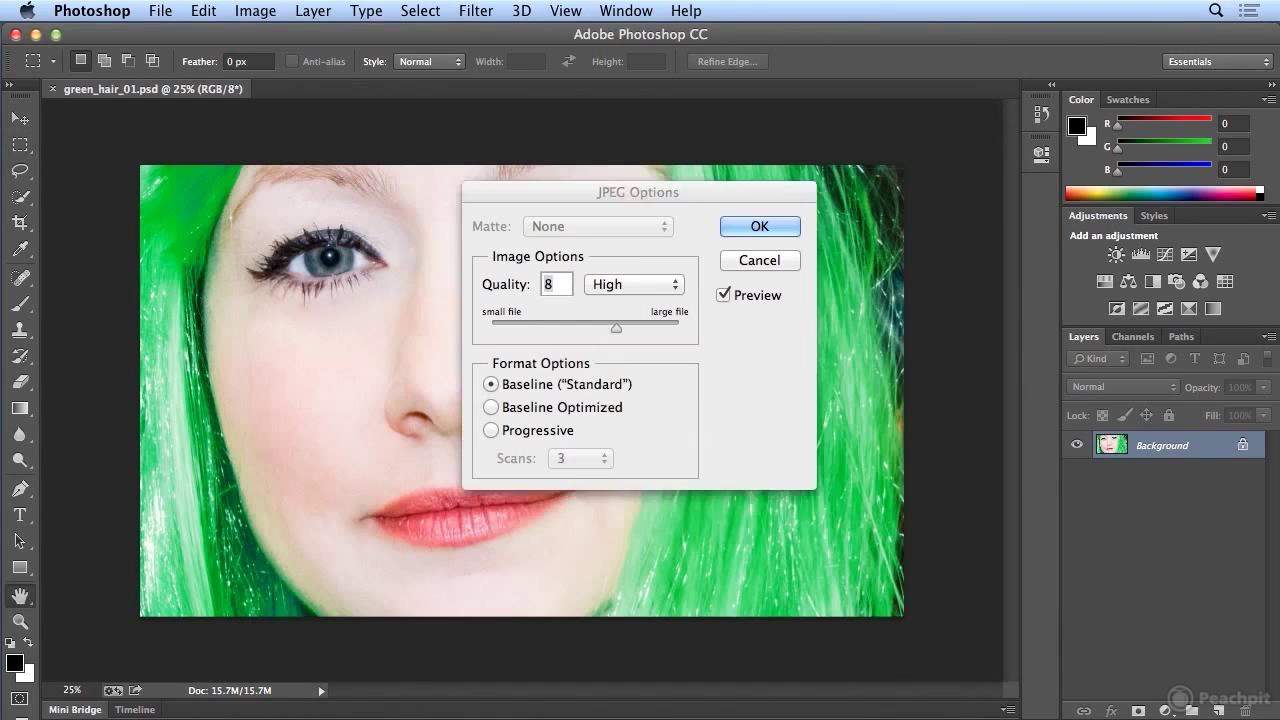
{"action": "left_click_drag", "start_coordinate": [616, 327], "coordinate": [542, 320]}
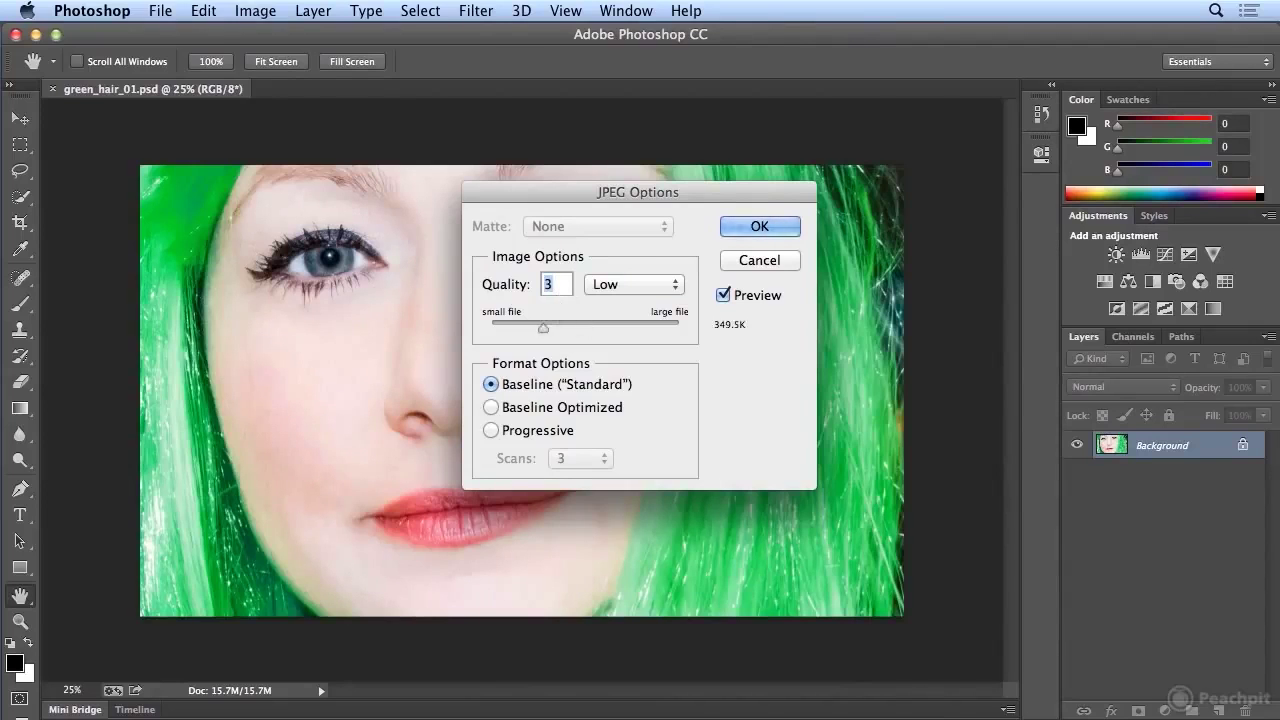
{"action": "left_click_drag", "start_coordinate": [543, 327], "coordinate": [692, 321]}
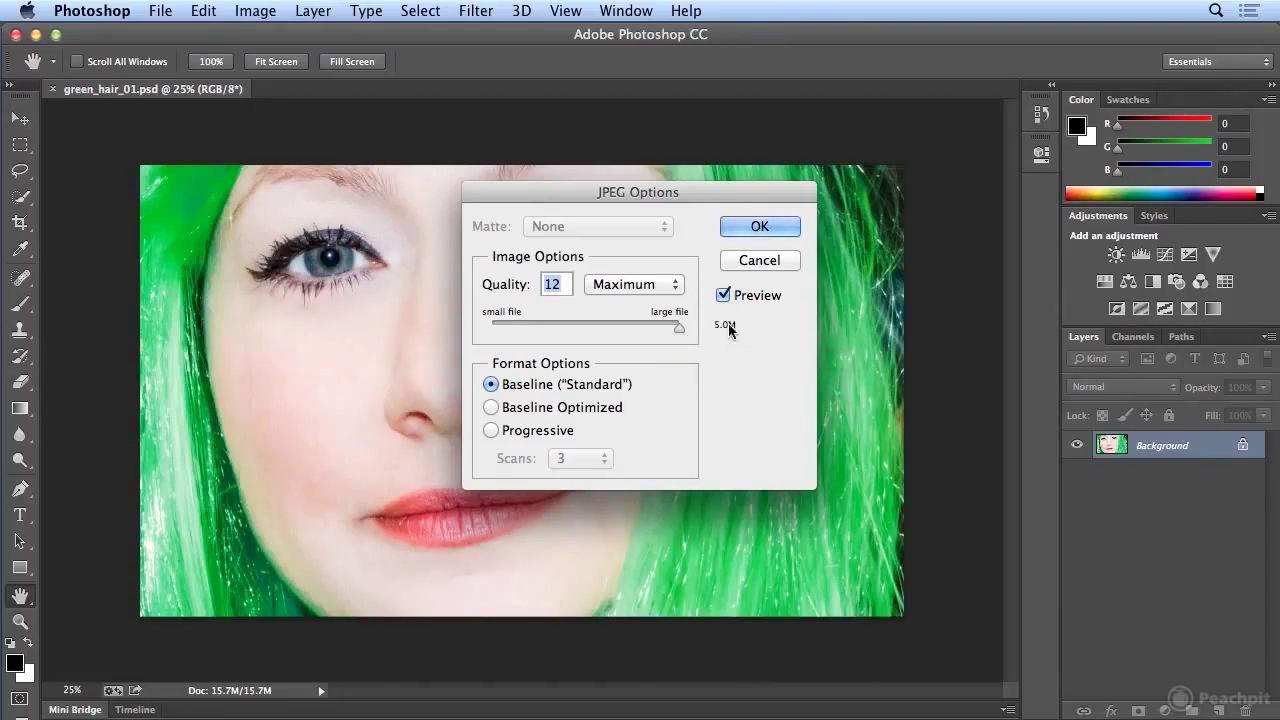
{"action": "left_click", "coordinate": [677, 328]}
{"action": "left_click_drag", "start_coordinate": [677, 326], "coordinate": [599, 329]}
{"action": "left_click_drag", "start_coordinate": [602, 325], "coordinate": [615, 327]}
{"action": "left_click", "coordinate": [759, 227]}
{"action": "key", "text": "m"}
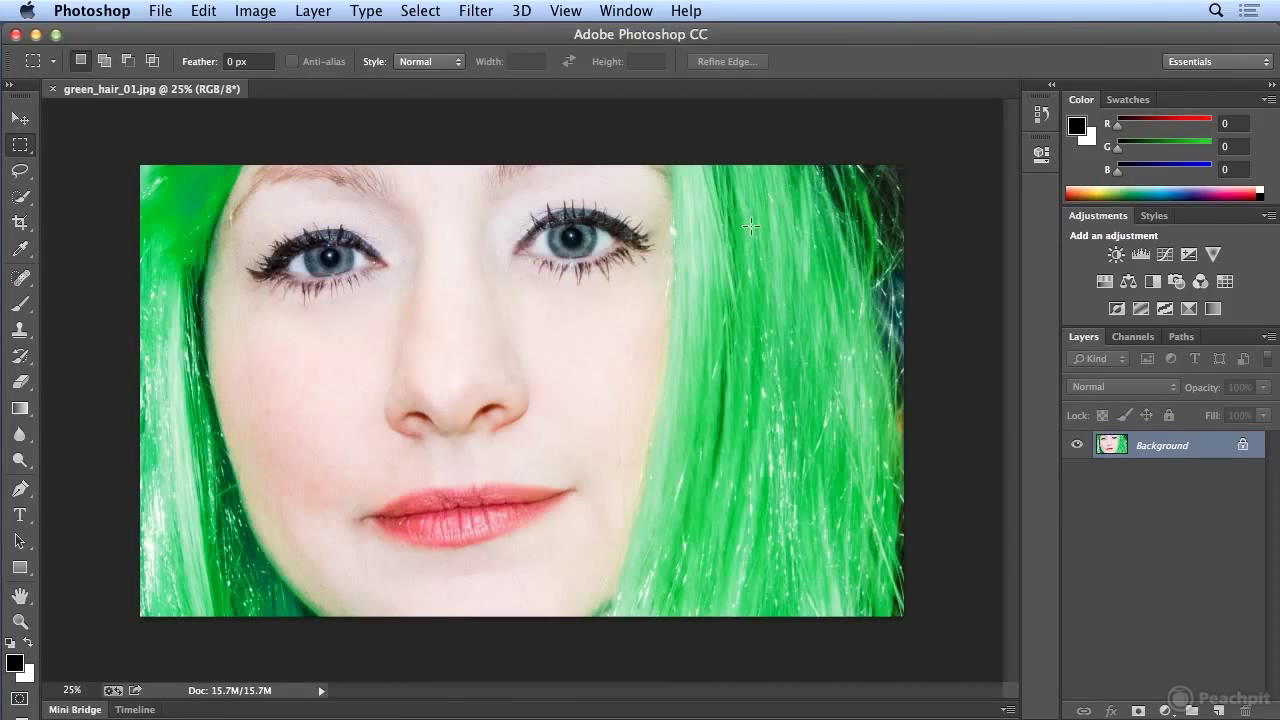
In Finder's 01_introducing_Photoshop folder, compare green_hair_01.psd (16.5 MB) with green_hair_01.jpg (986 KB)
{"action": "left_click", "coordinate": [37, 36]}
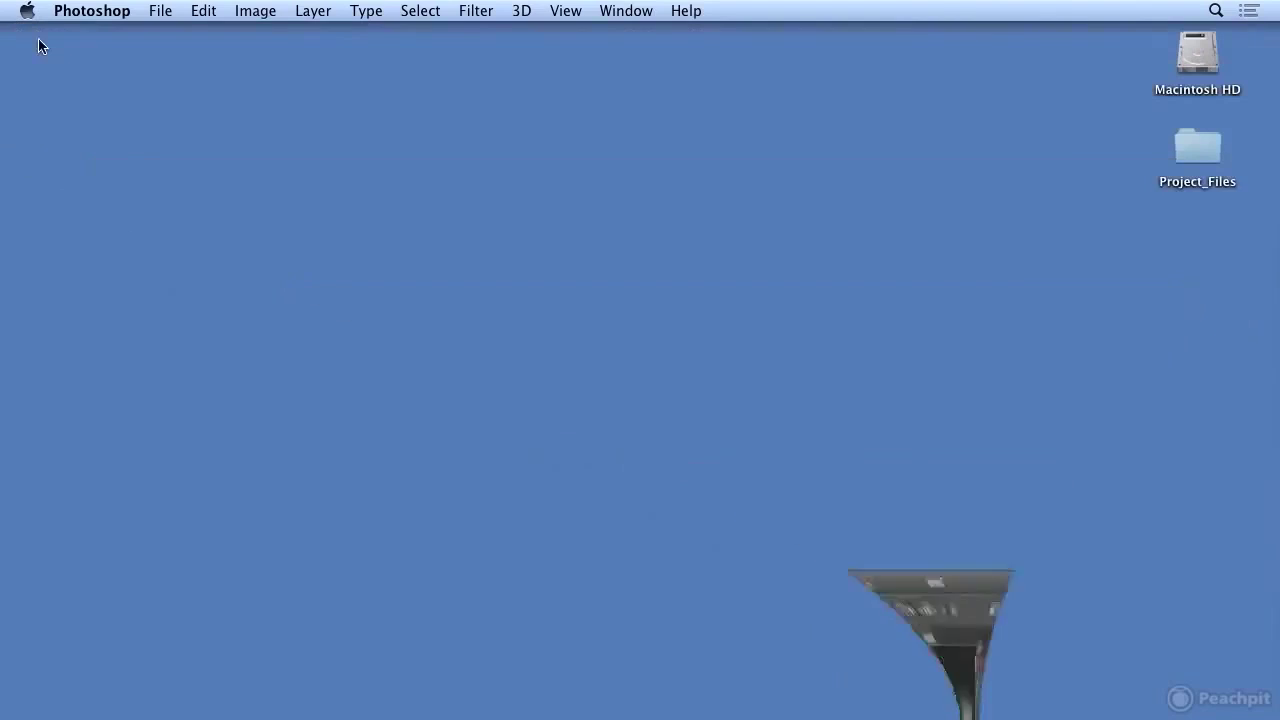
{"action": "left_click", "coordinate": [786, 197]}
{"action": "double_click", "coordinate": [1187, 160]}
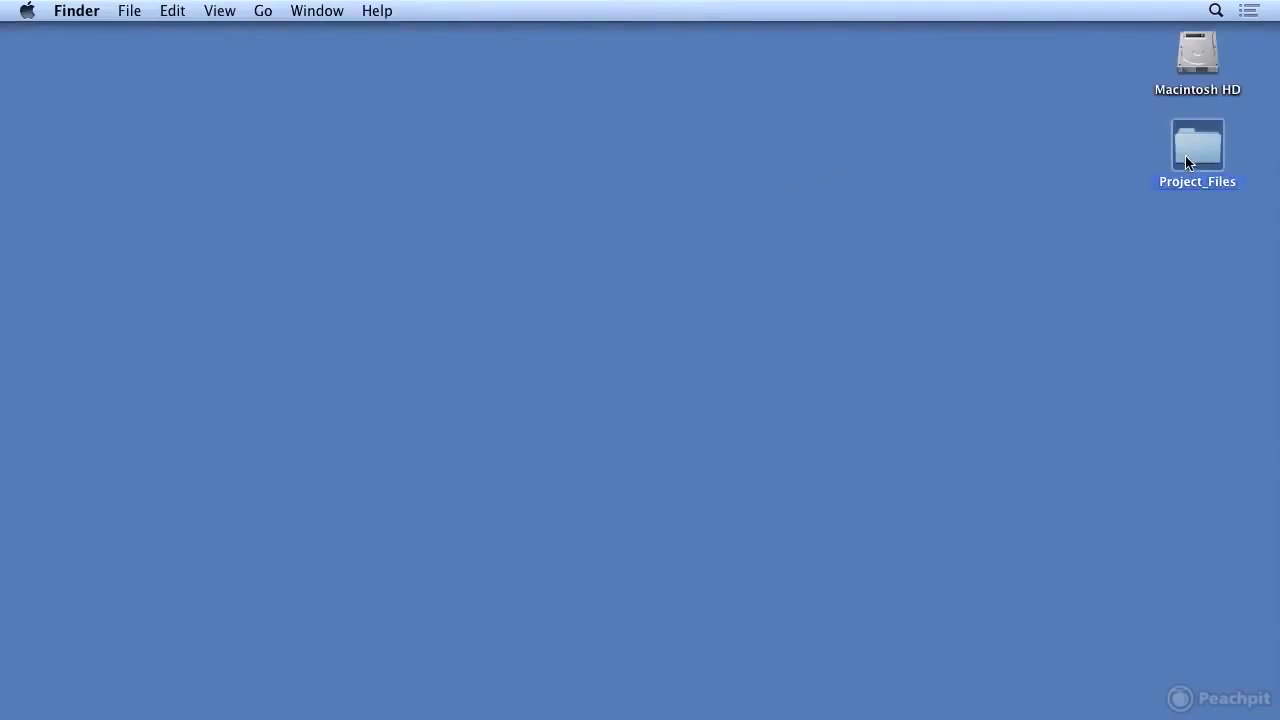
{"action": "double_click", "coordinate": [563, 205]}
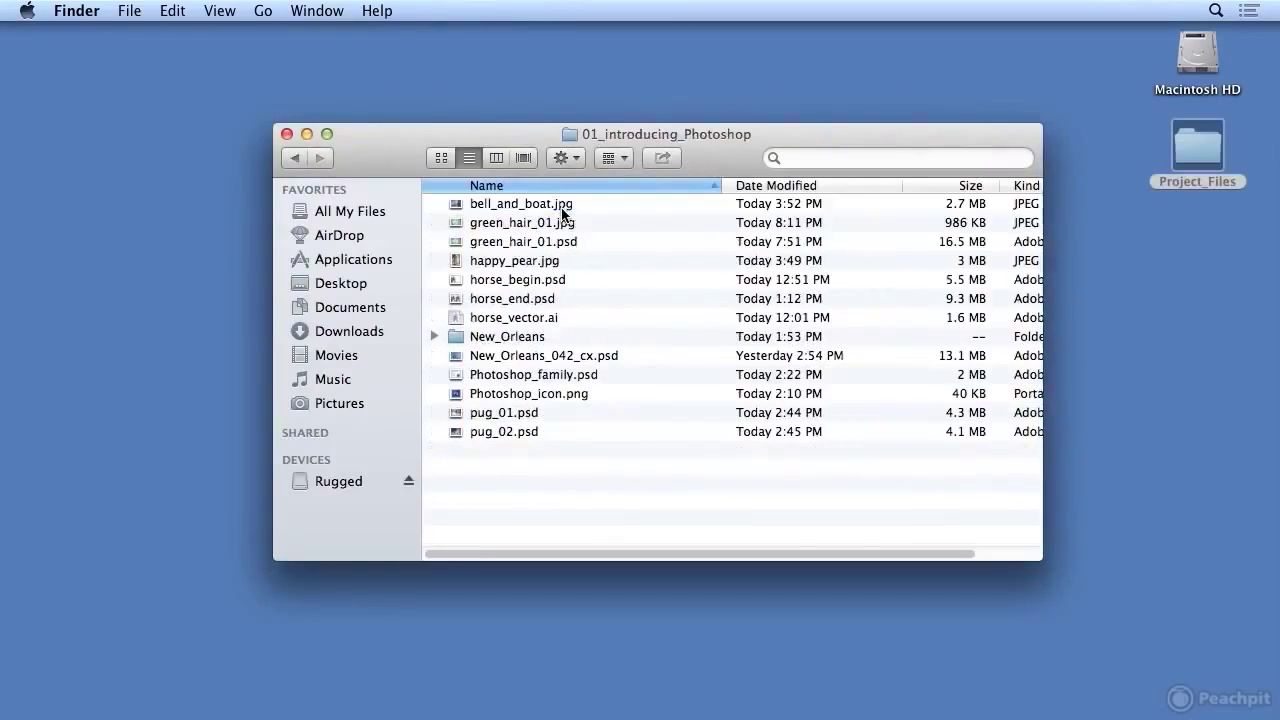
{"action": "left_click", "coordinate": [816, 245]}
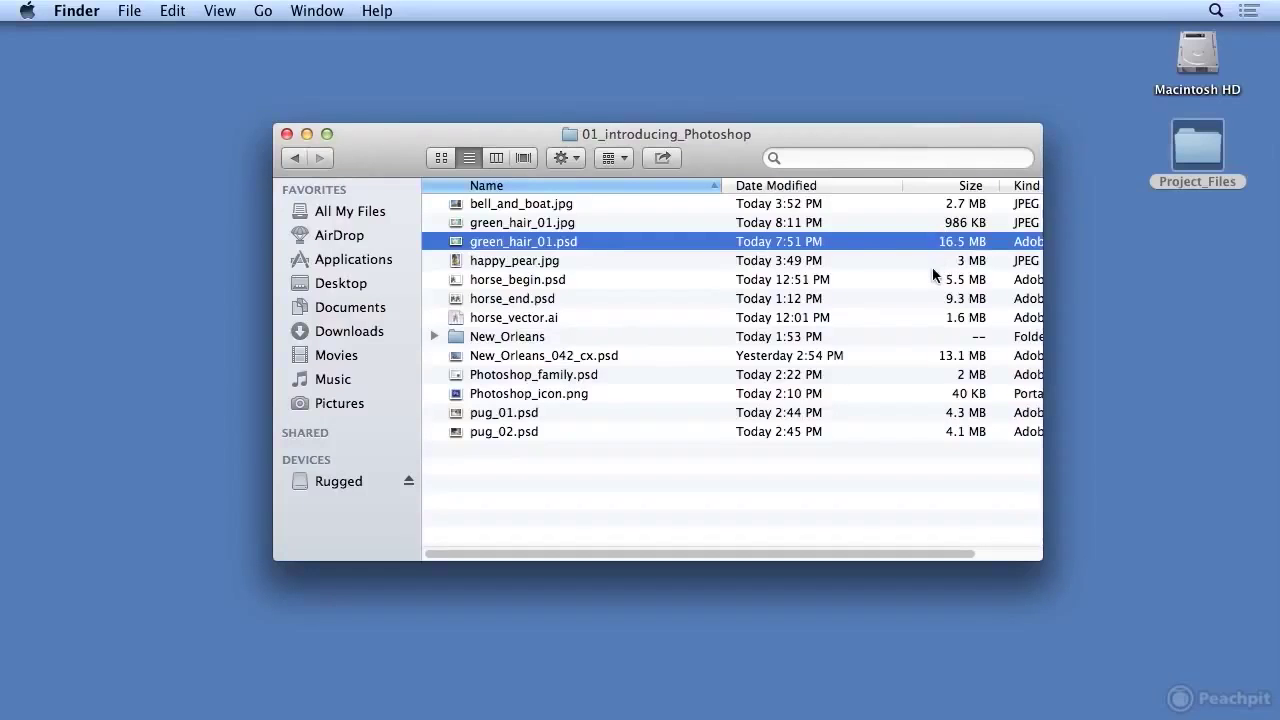
{"action": "left_click", "coordinate": [748, 222]}
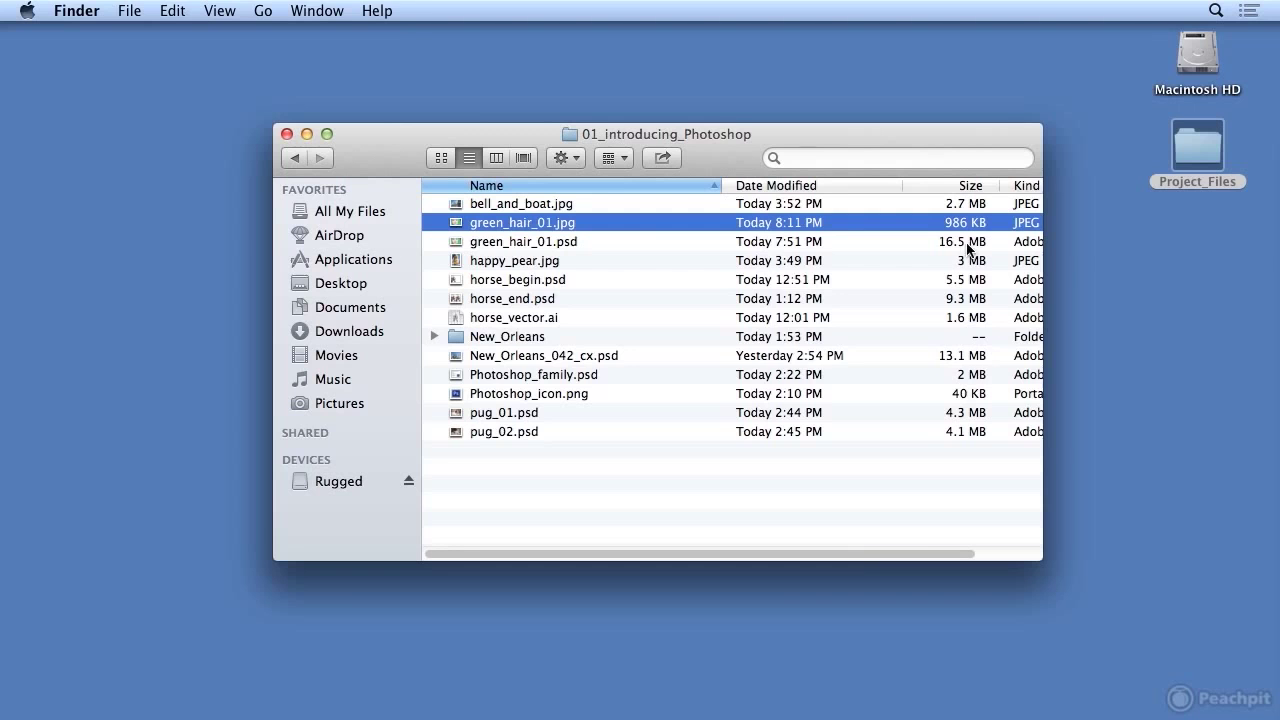
Back in Photoshop, save the portrait as green_hair_01.png with the default PNG compression settings
{"action": "mouse_move", "coordinate": [843, 714]}
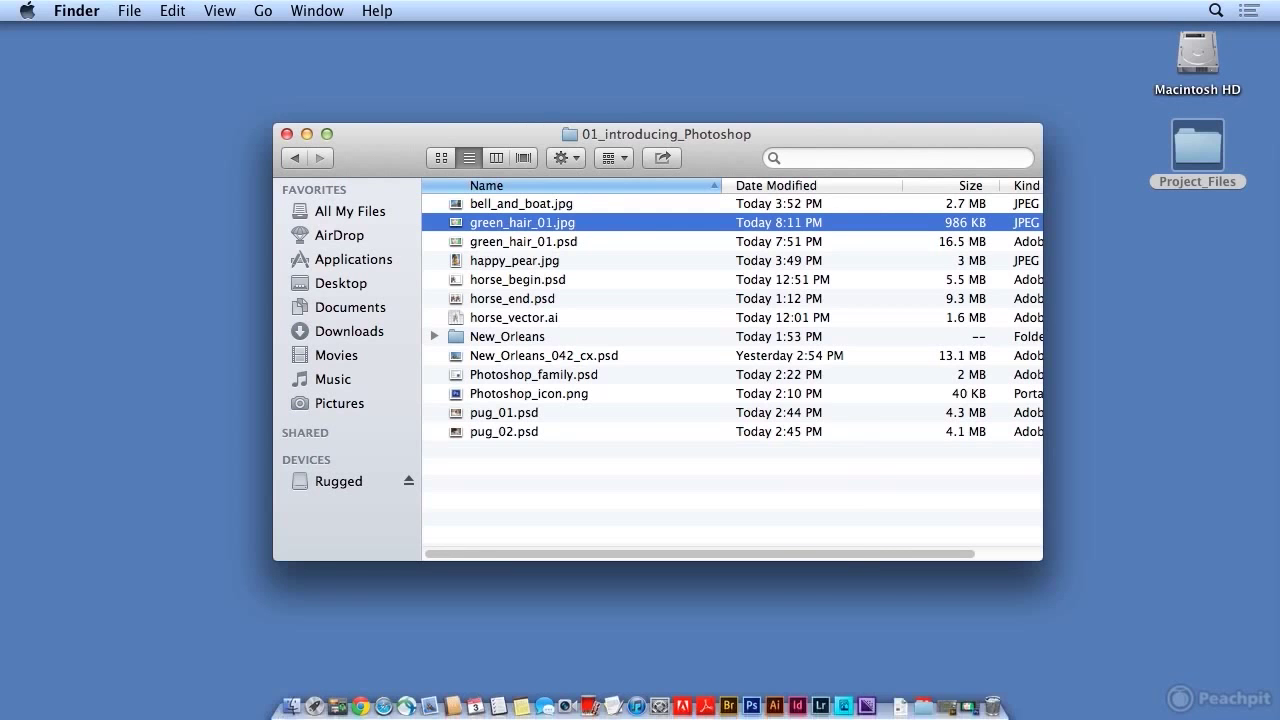
{"action": "left_click", "coordinate": [751, 706]}
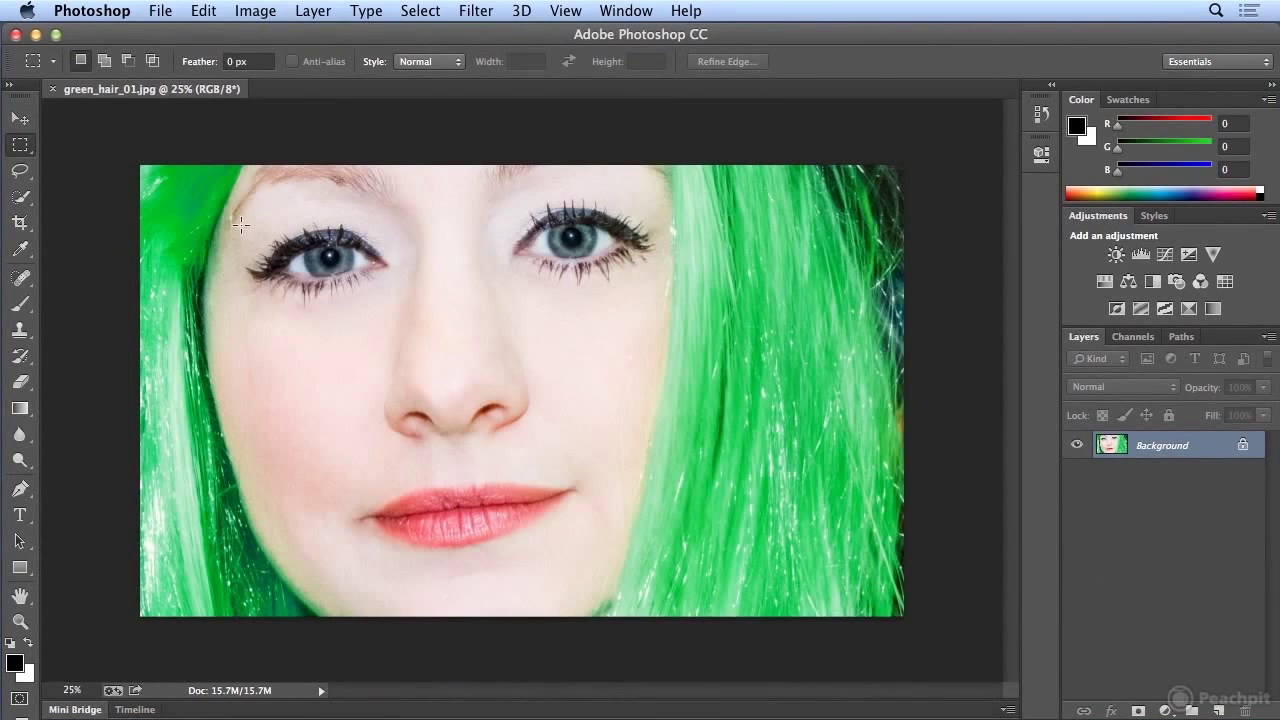
{"action": "left_click", "coordinate": [160, 10]}
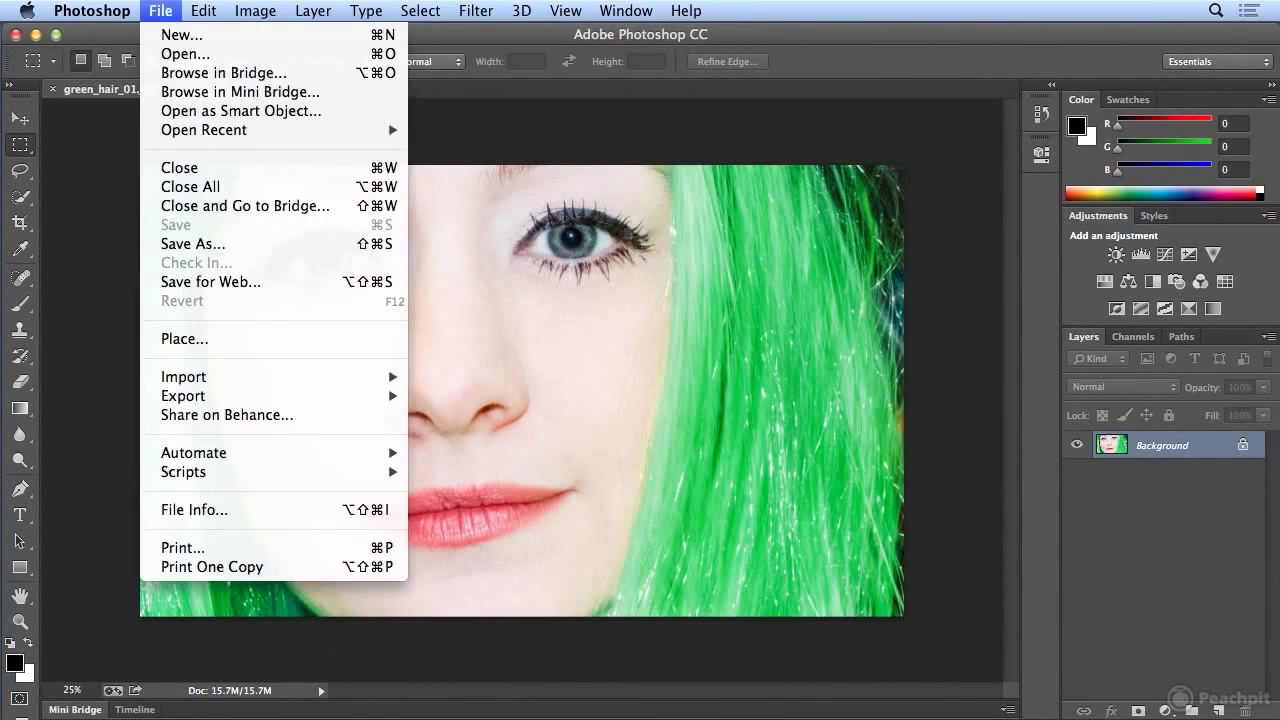
{"action": "left_click", "coordinate": [208, 244]}
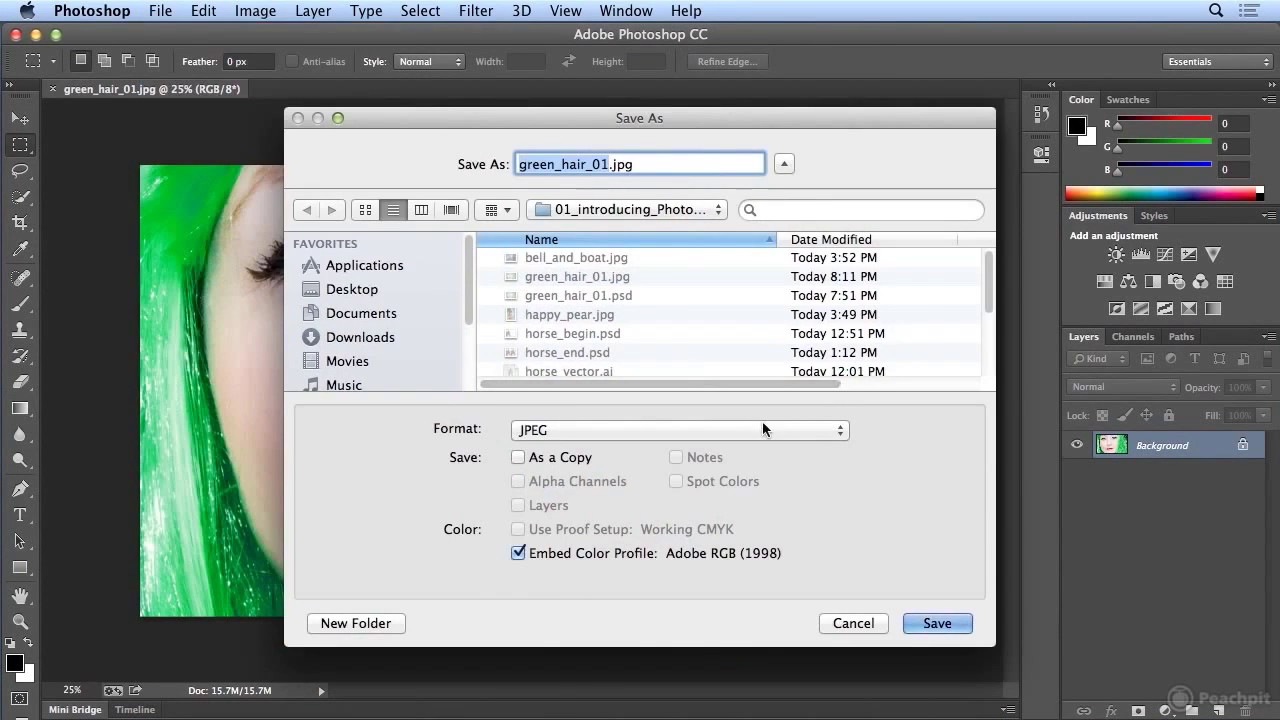
{"action": "left_click", "coordinate": [760, 430]}
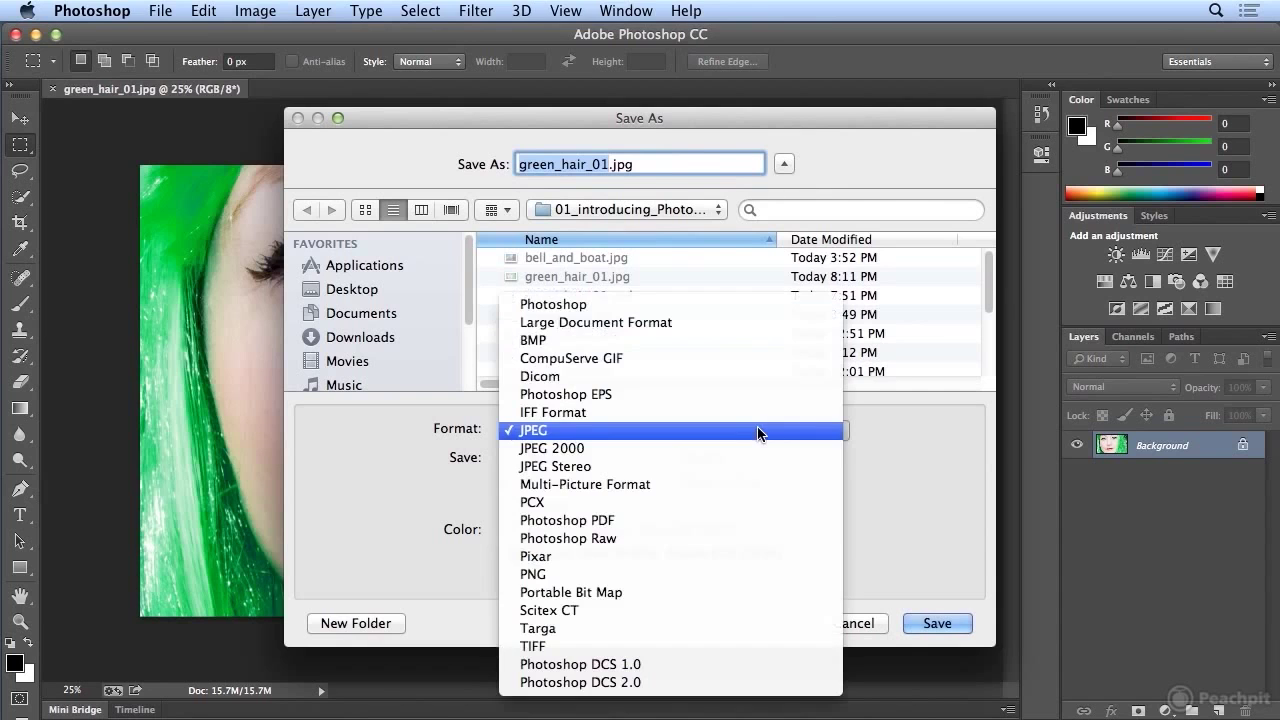
{"action": "left_click", "coordinate": [731, 573]}
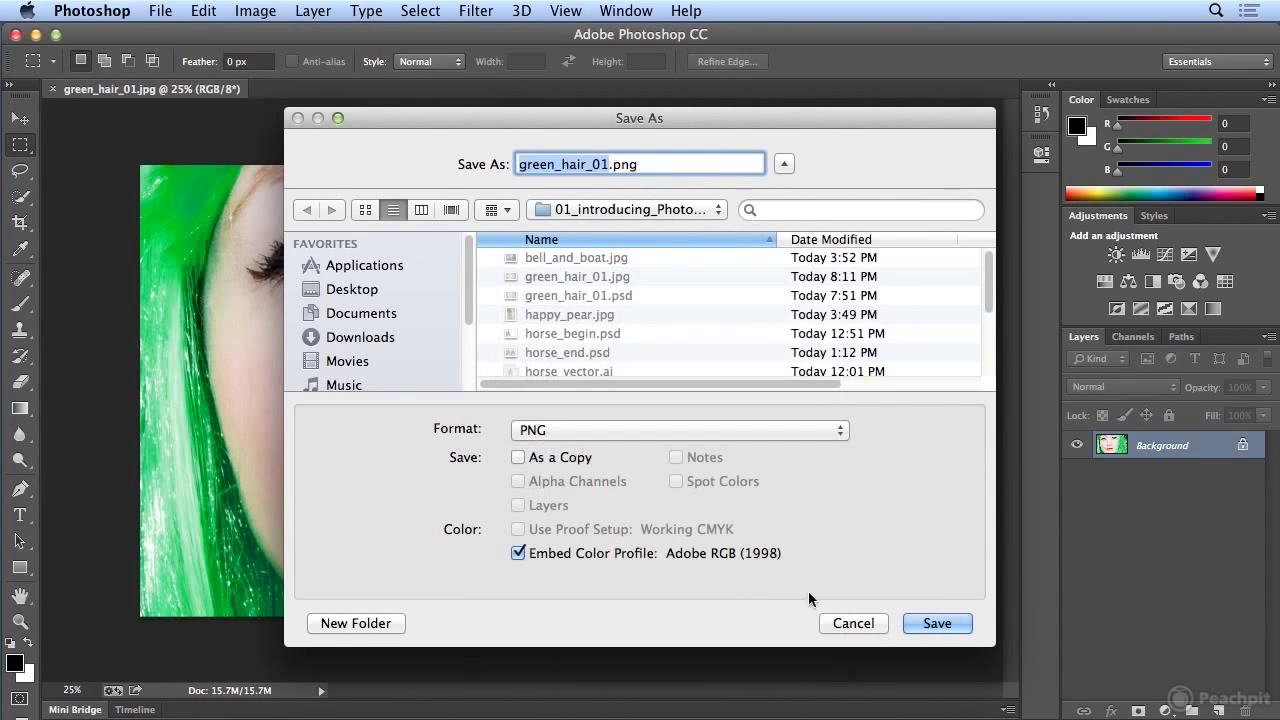
{"action": "left_click", "coordinate": [931, 626]}
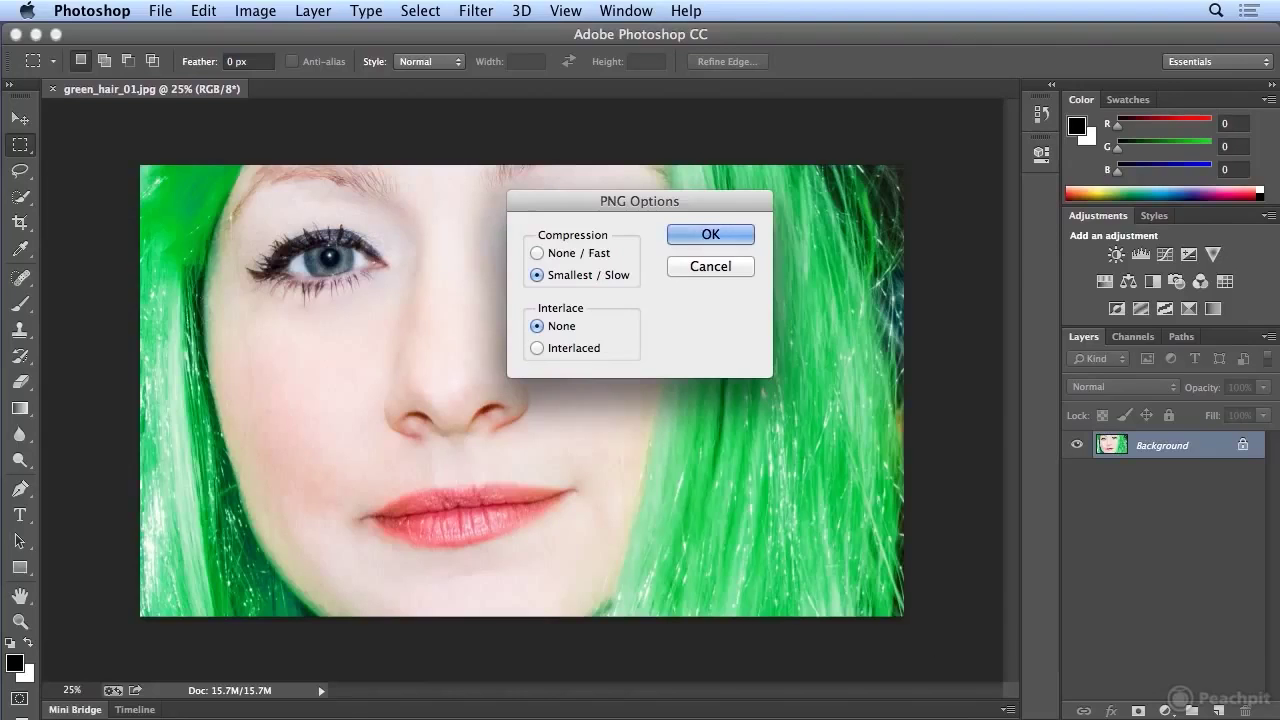
{"action": "left_click", "coordinate": [710, 235]}
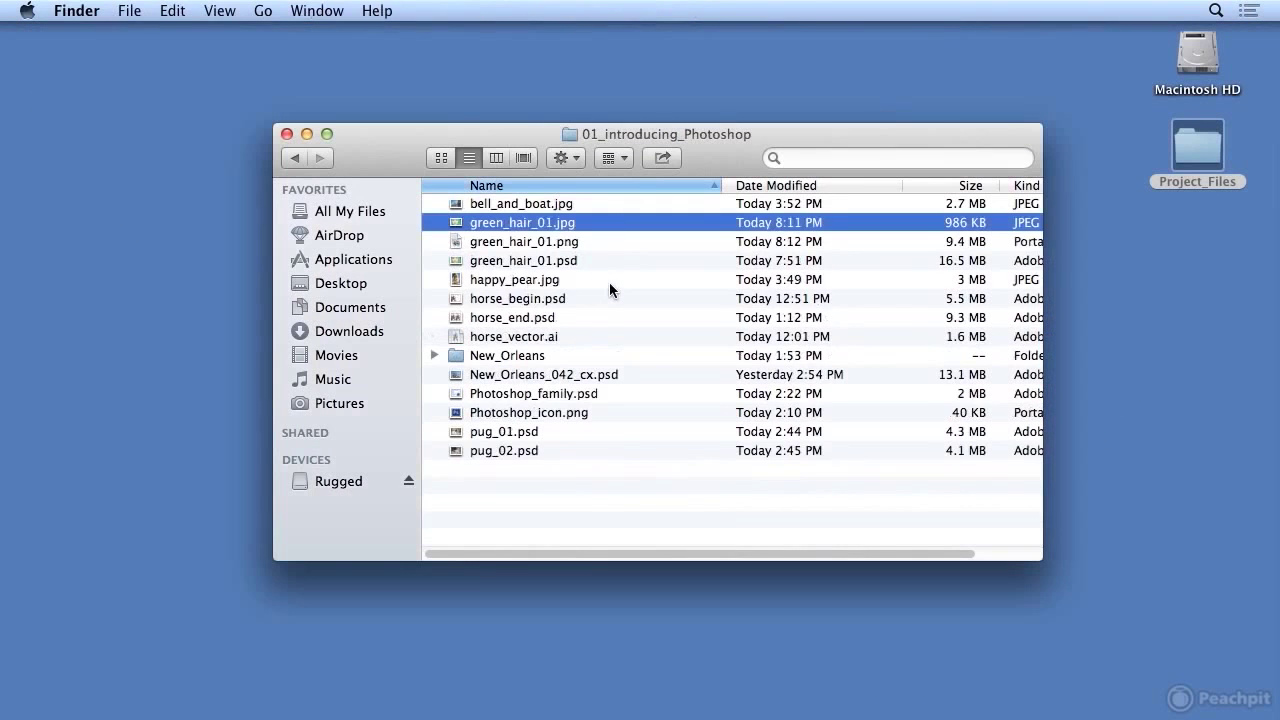
Check green_hair_01.png's 9.4 MB size in Finder, then return to Photoshop
{"action": "left_click", "coordinate": [608, 243]}
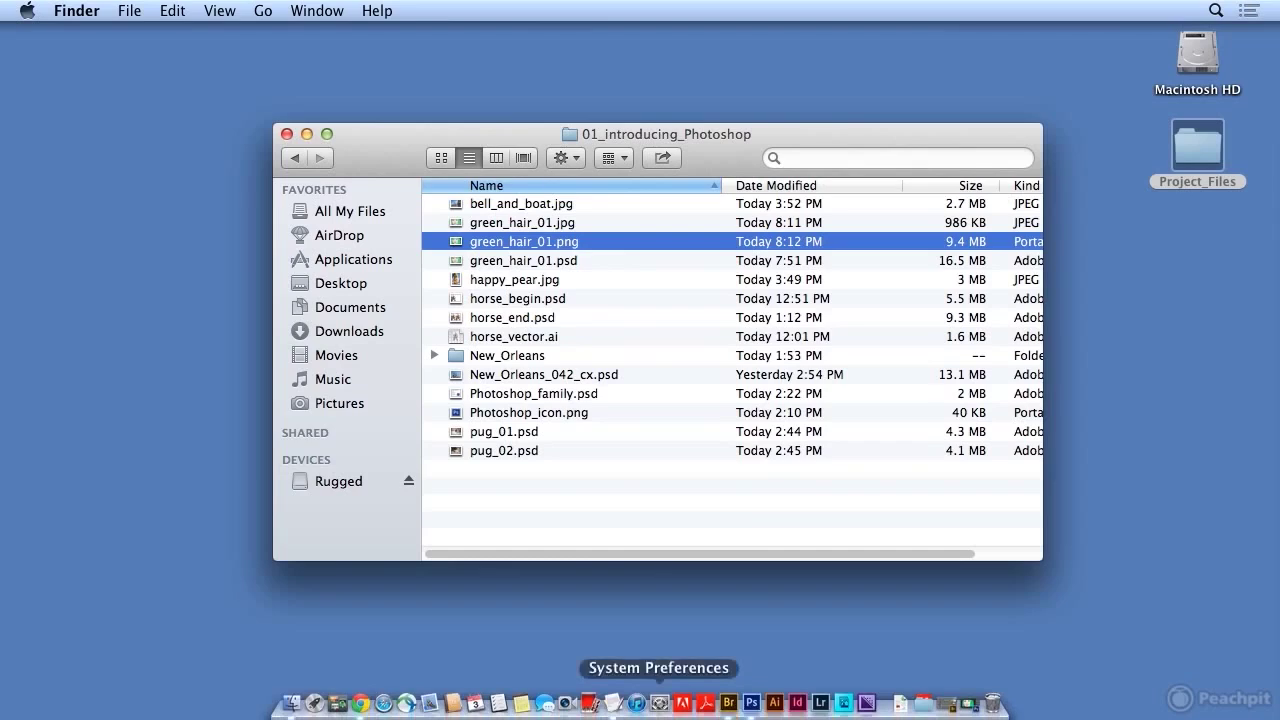
{"action": "left_click", "coordinate": [751, 702]}
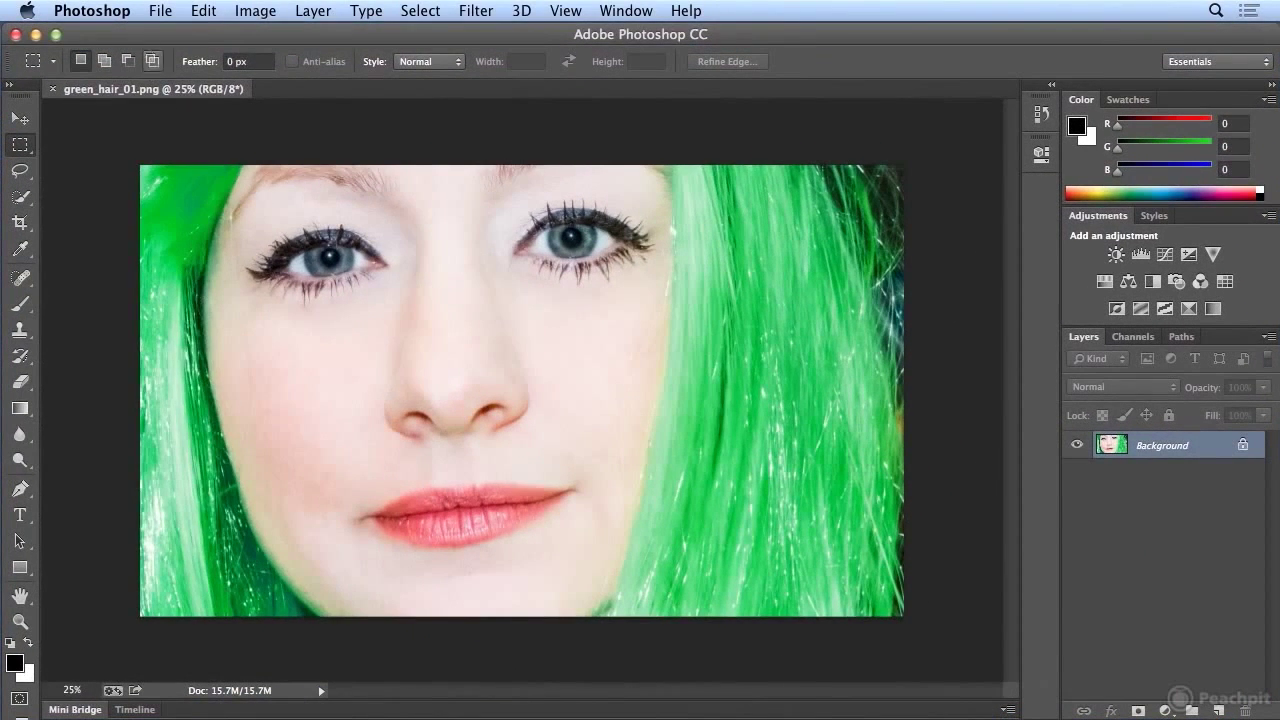
Save a copy as green_hair_01-no_icc.jpg at JPEG quality 8 with Embed Color Profile unchecked
{"action": "left_click", "coordinate": [160, 10]}
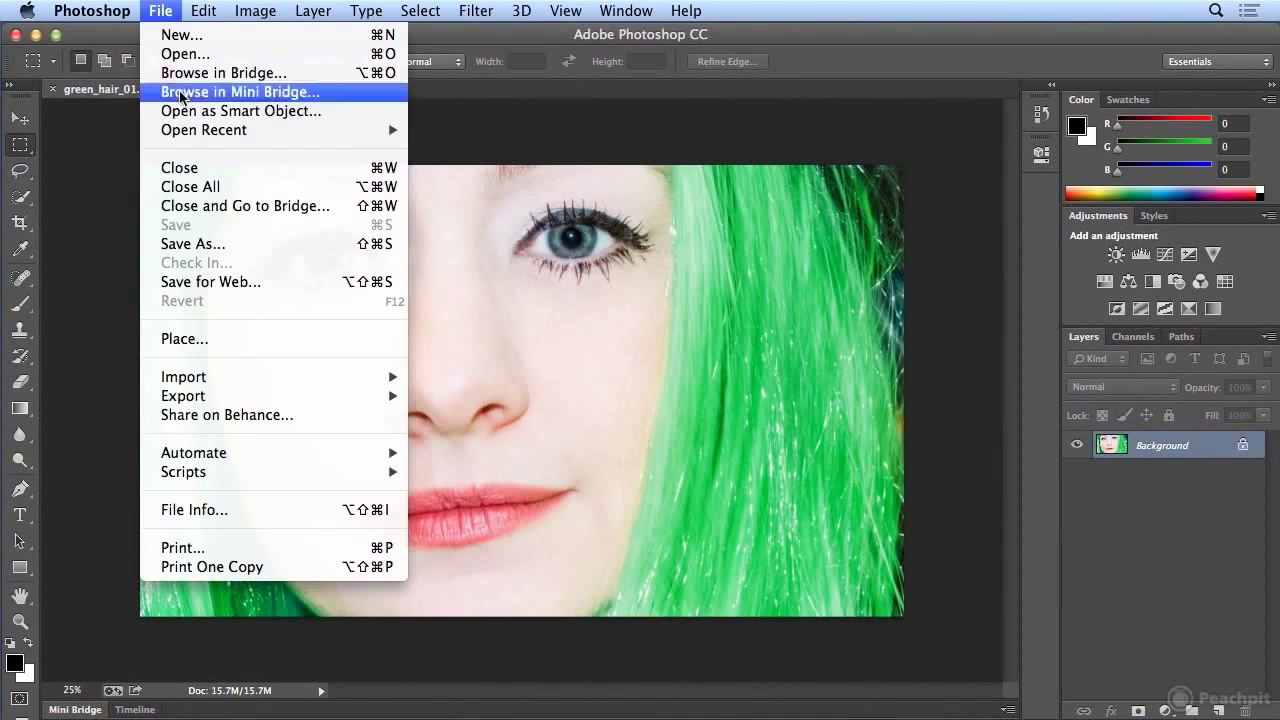
{"action": "left_click", "coordinate": [200, 244]}
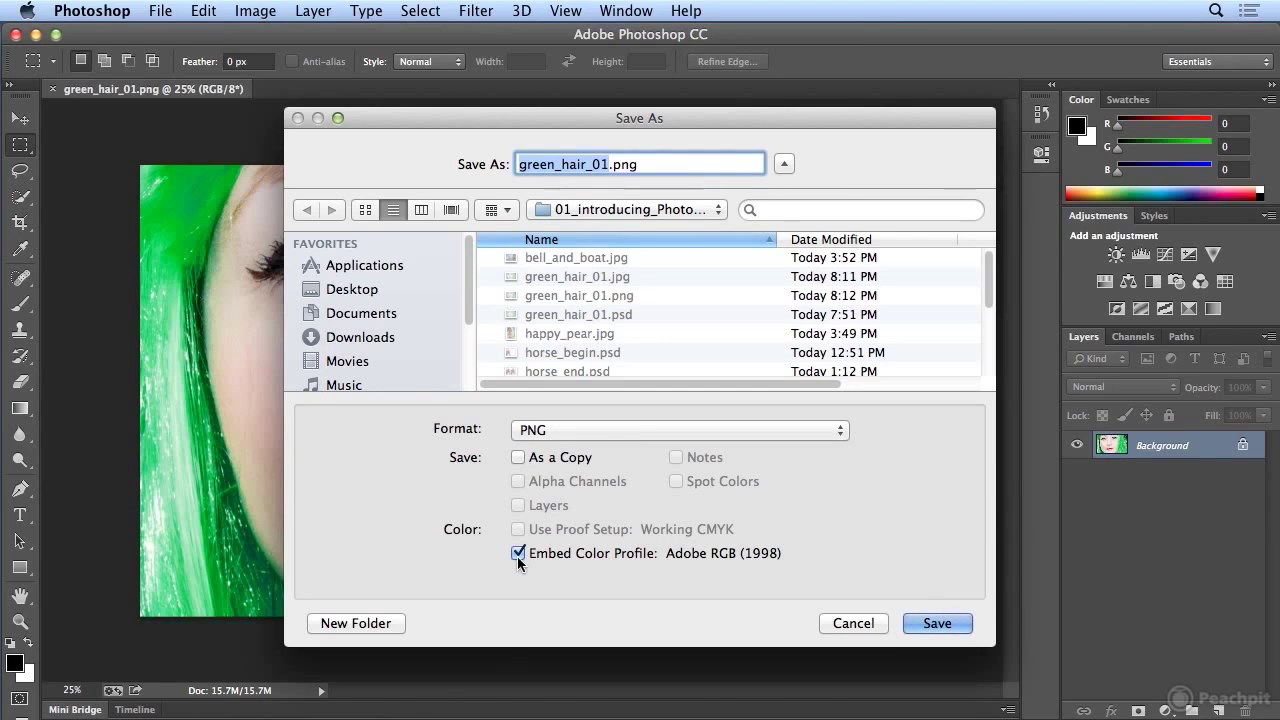
{"action": "left_click", "coordinate": [590, 430]}
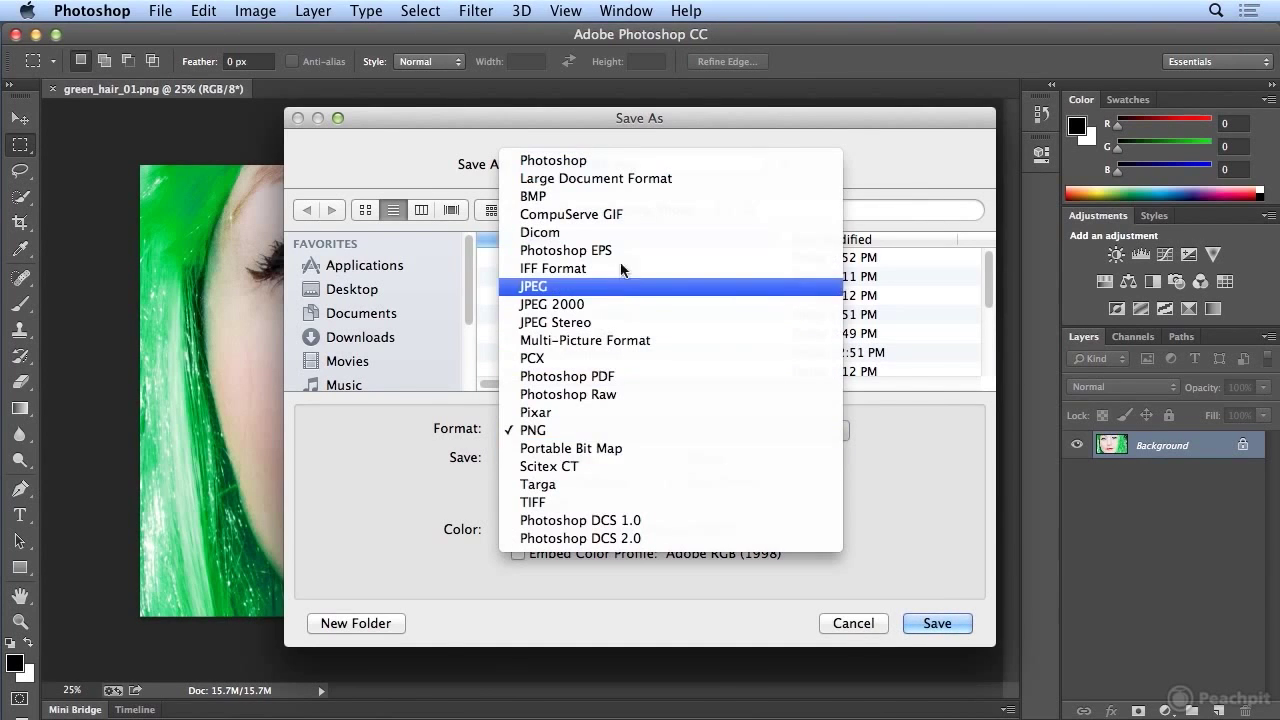
{"action": "left_click", "coordinate": [614, 286]}
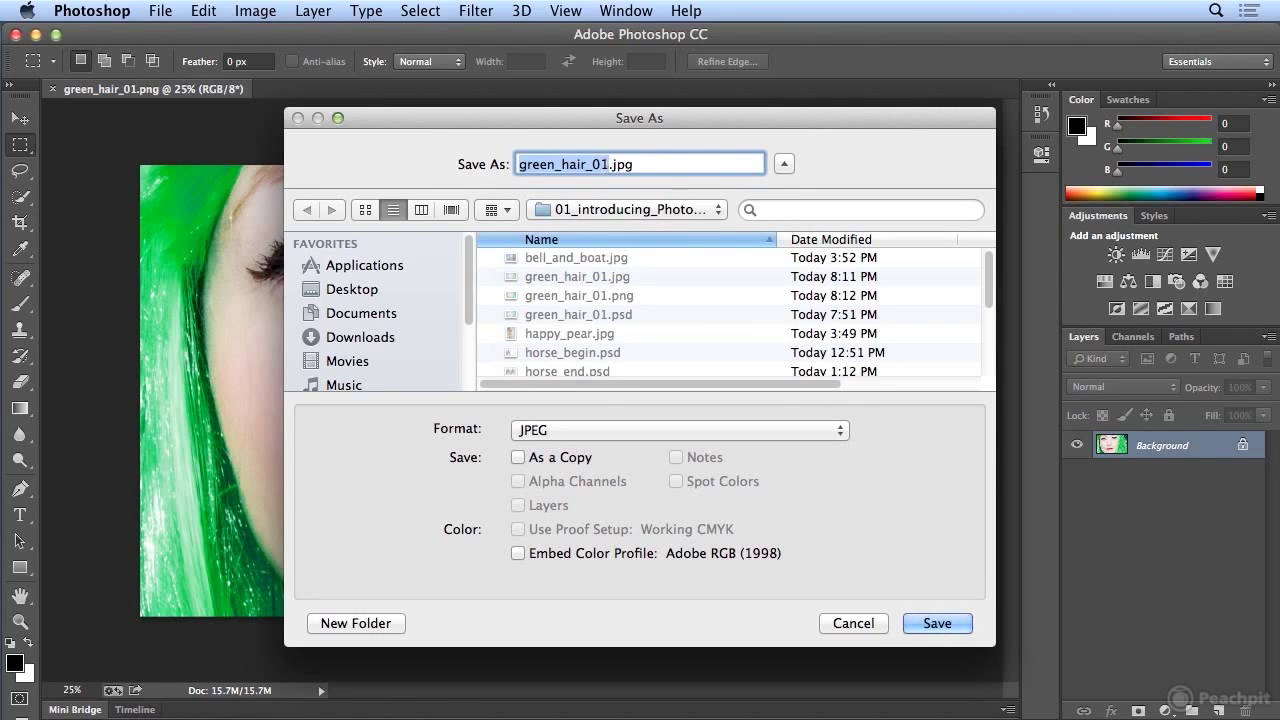
{"action": "left_click", "coordinate": [613, 166]}
{"action": "type", "text": "-no_i"}
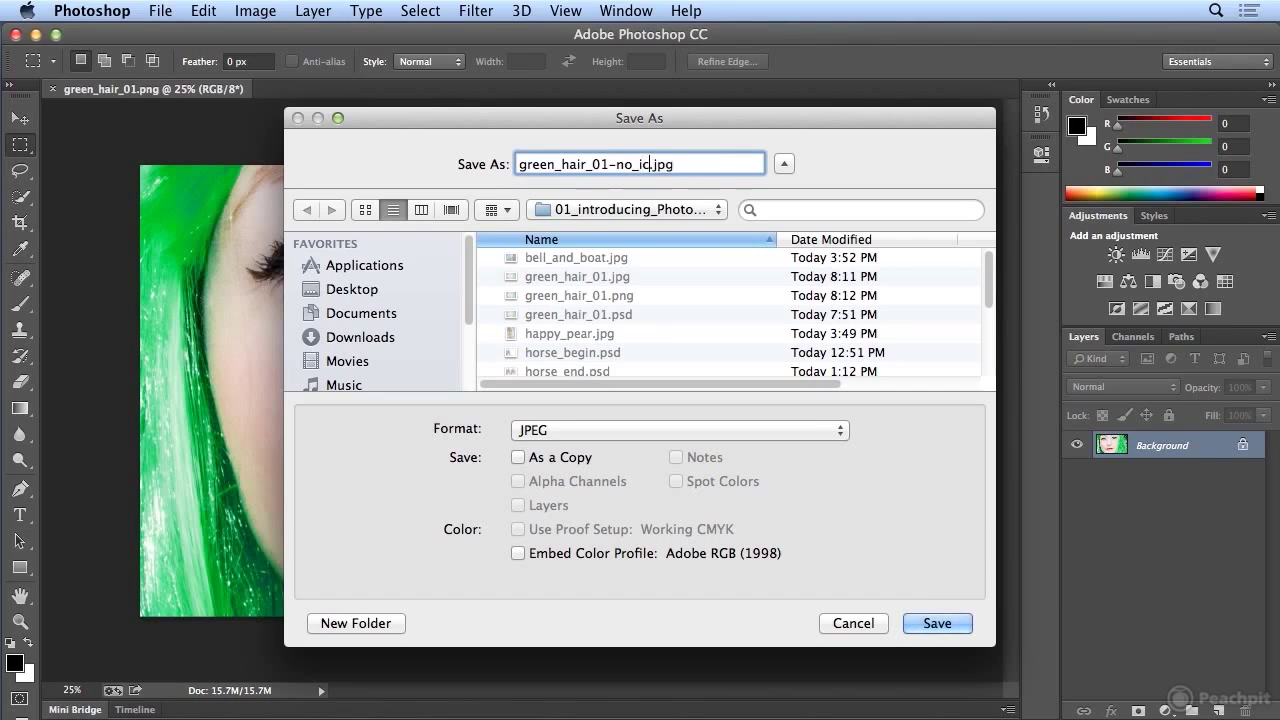
{"action": "type", "text": "c"}
{"action": "left_click", "coordinate": [937, 623]}
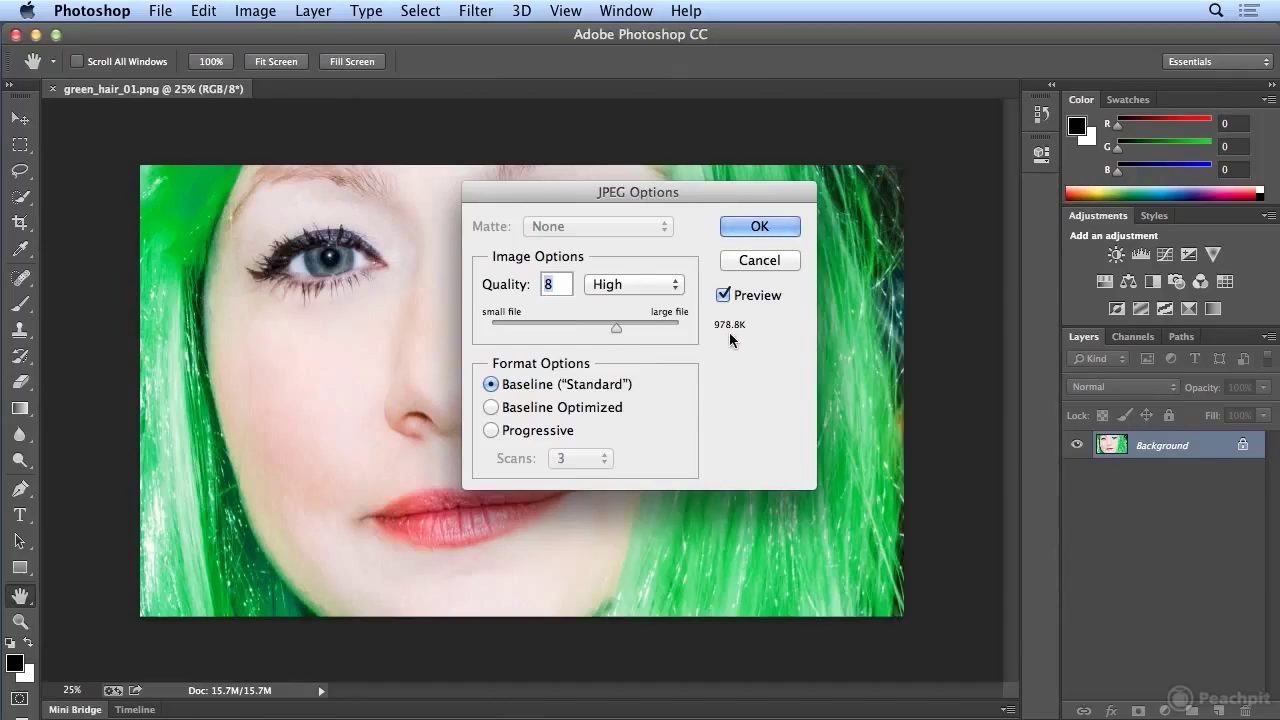
{"action": "left_click", "coordinate": [760, 227]}
{"action": "key", "text": "m"}
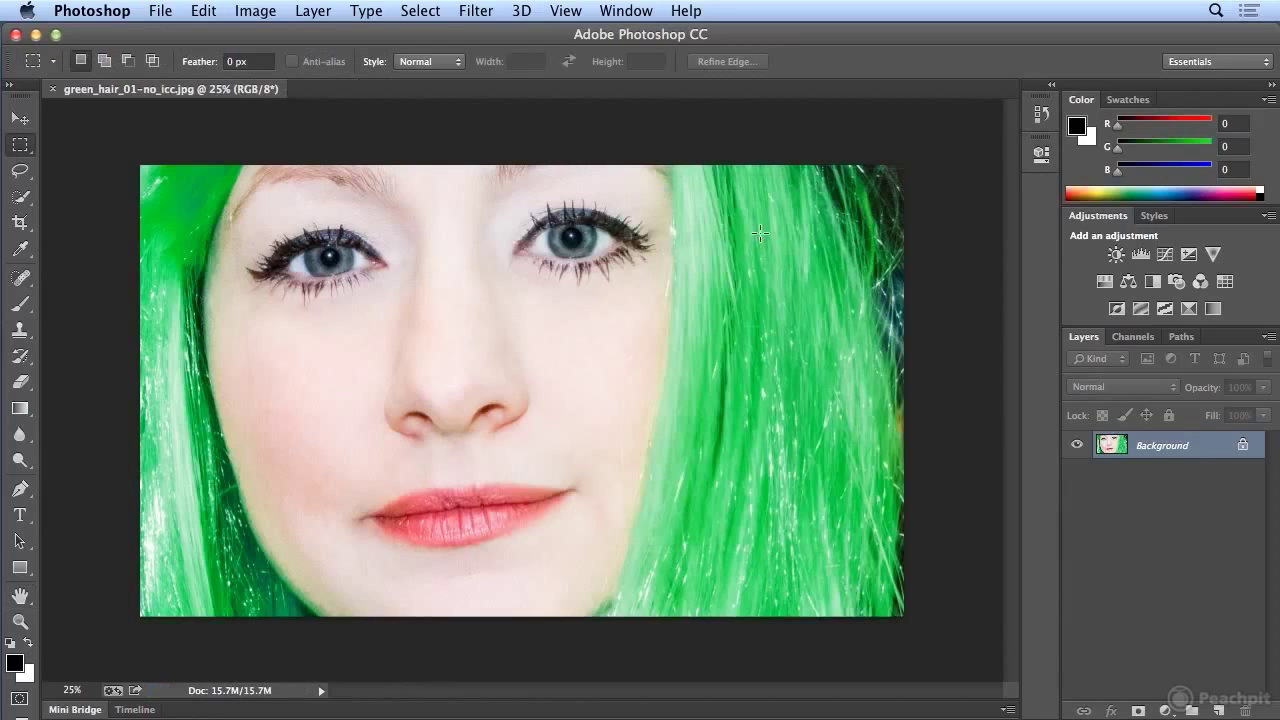
In Finder, select green_hair_01-no_icc.jpg to see its 987 KB size versus the 986 KB JPEG
{"action": "left_click", "coordinate": [36, 38]}
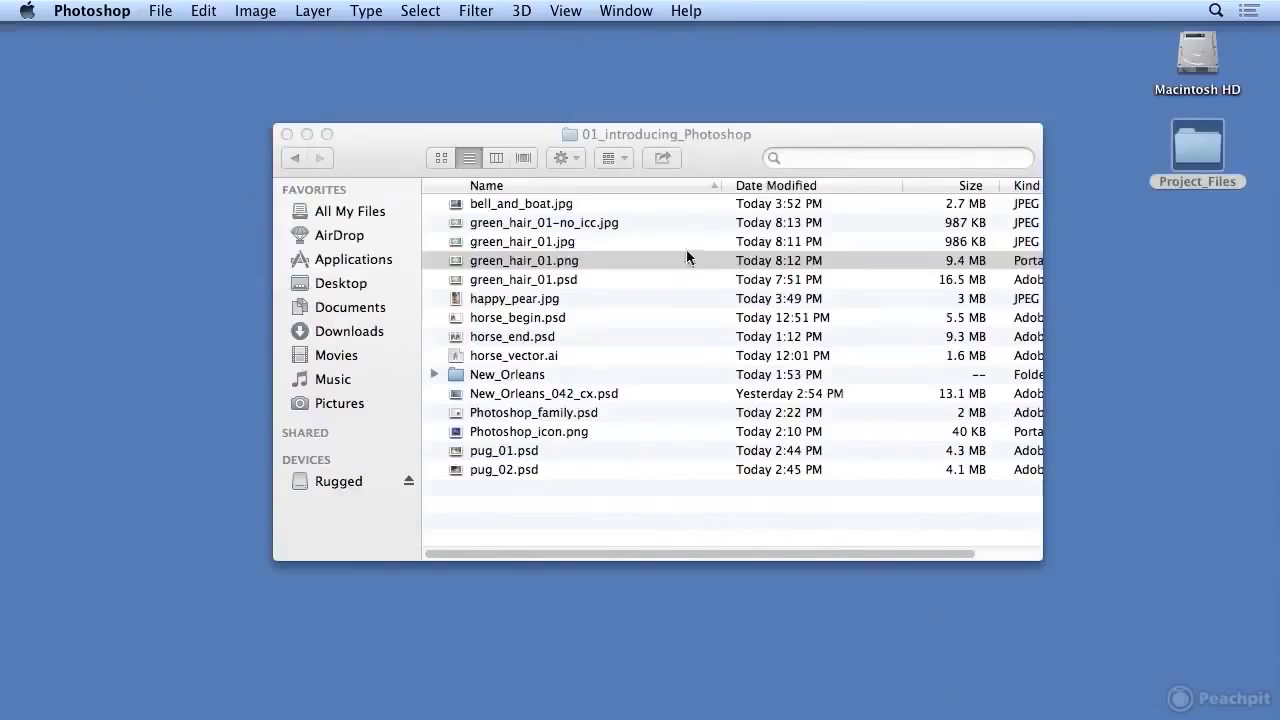
{"action": "left_click", "coordinate": [740, 266]}
{"action": "left_click", "coordinate": [683, 226]}
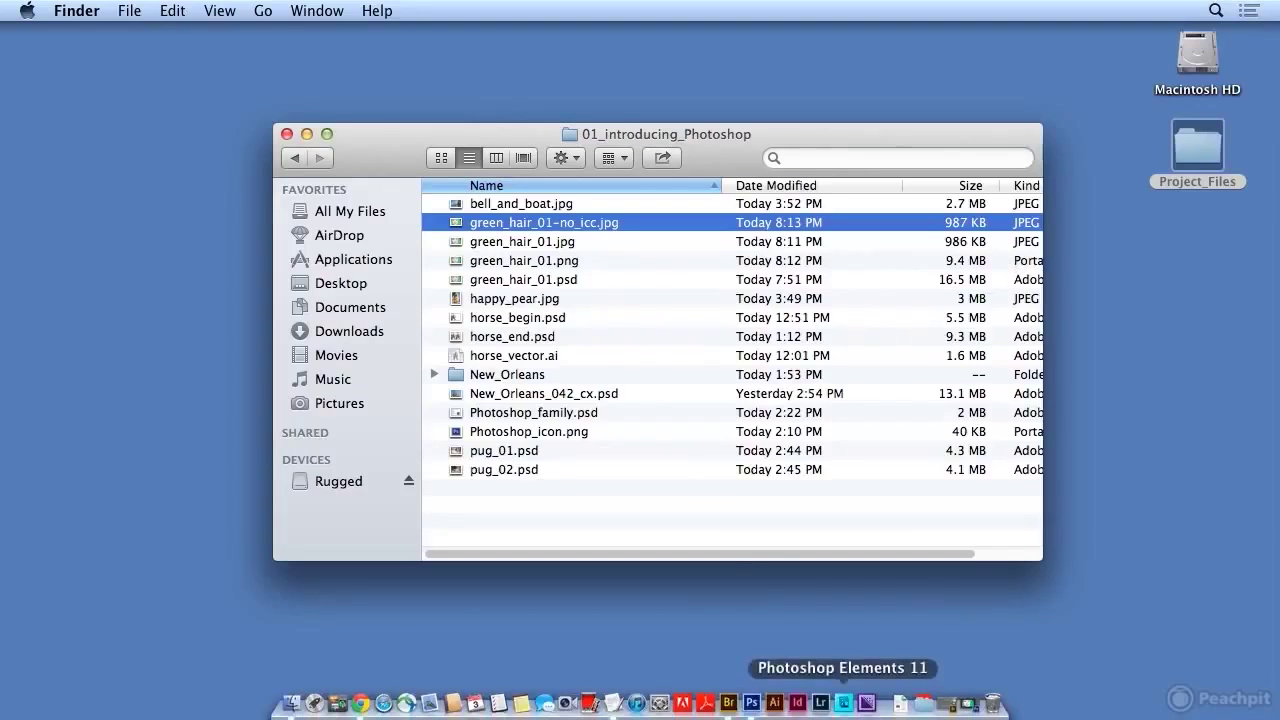
Return to Photoshop showing green_hair_01-no_icc.jpg, briefly previewing the folder's image thumbnails in Mini Bridge
{"action": "left_click", "coordinate": [751, 703]}
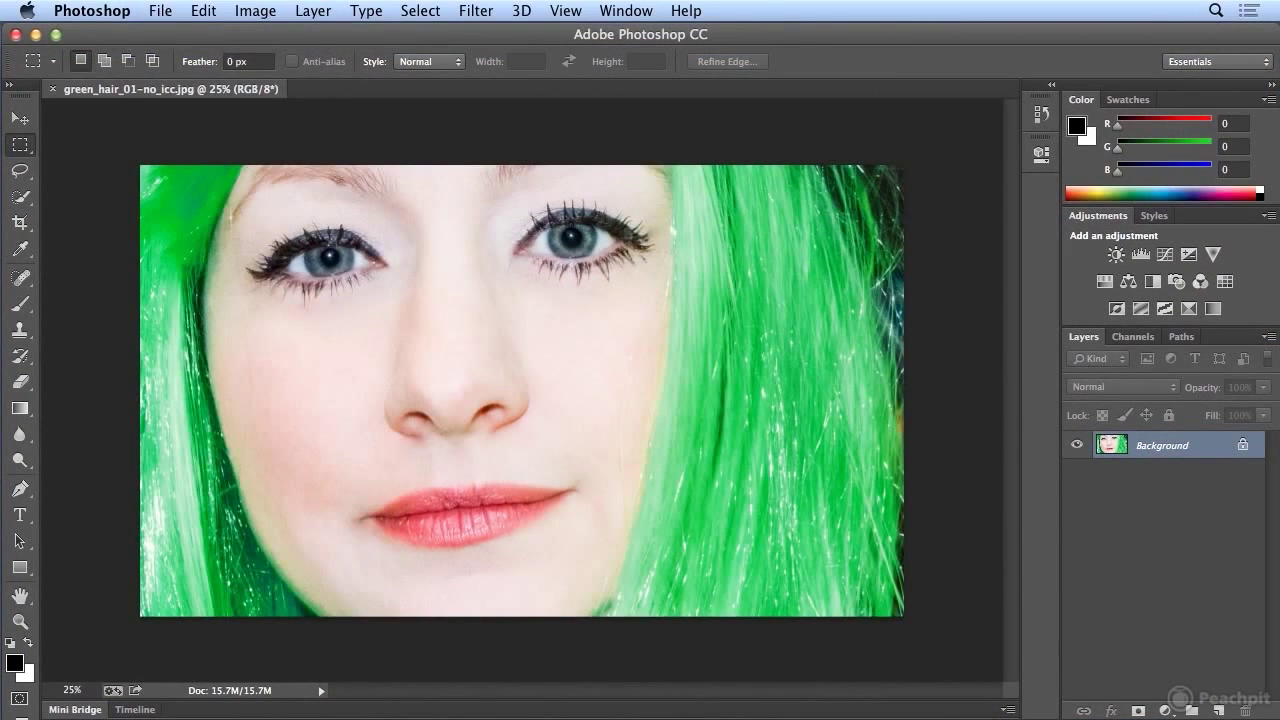
{"action": "left_click", "coordinate": [166, 14]}
{"action": "left_click", "coordinate": [172, 10]}
{"action": "left_click", "coordinate": [75, 709]}
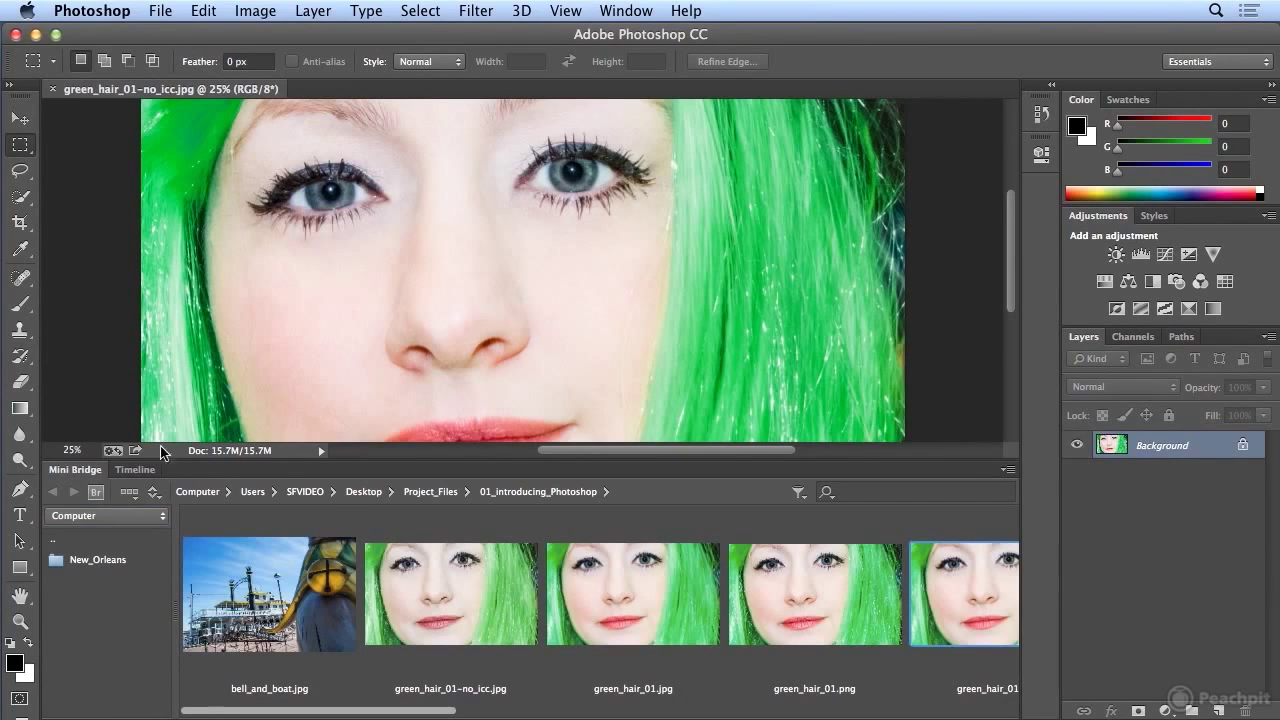
{"action": "left_click", "coordinate": [72, 469]}
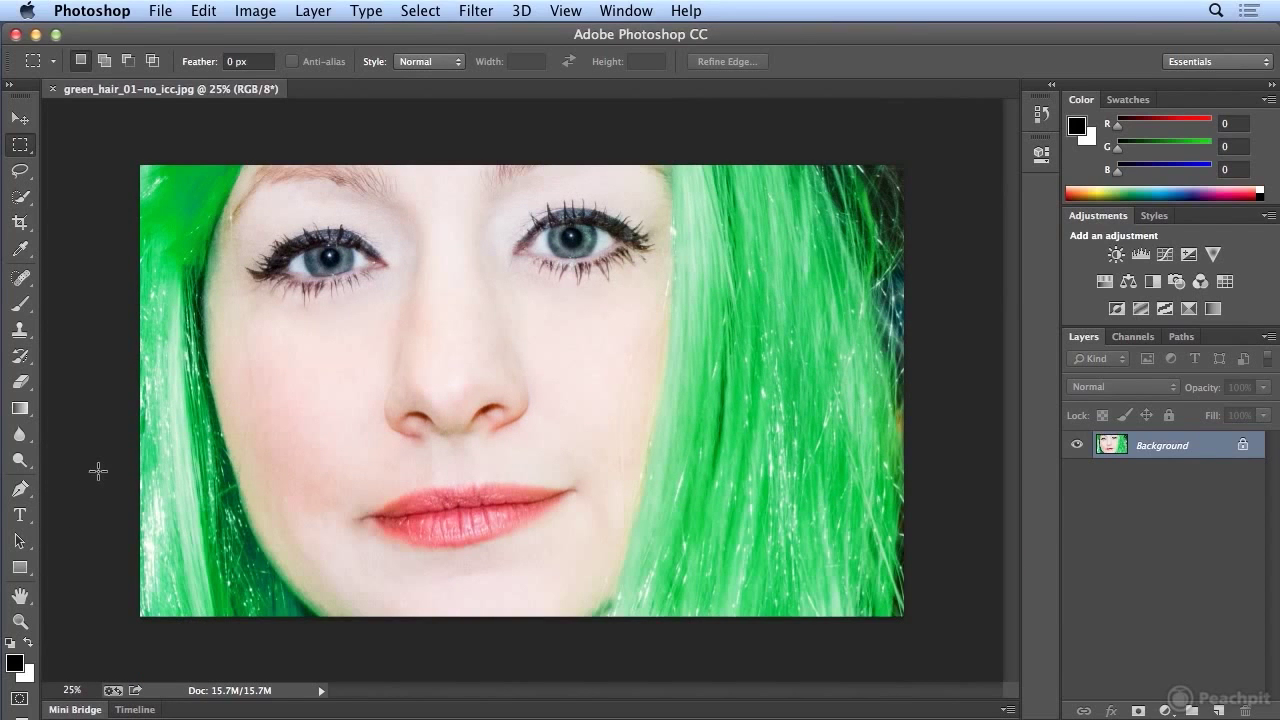